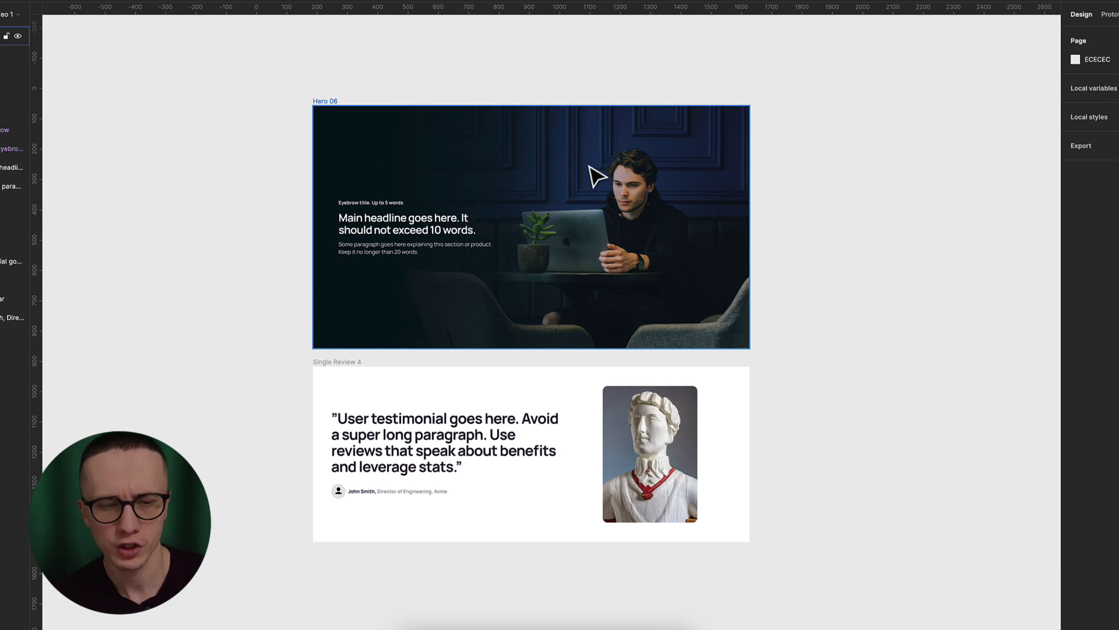
Duplicate Hero 06 as a new Hero 7 frame beside the original.
{"action": "left_click", "coordinate": [518, 178]}
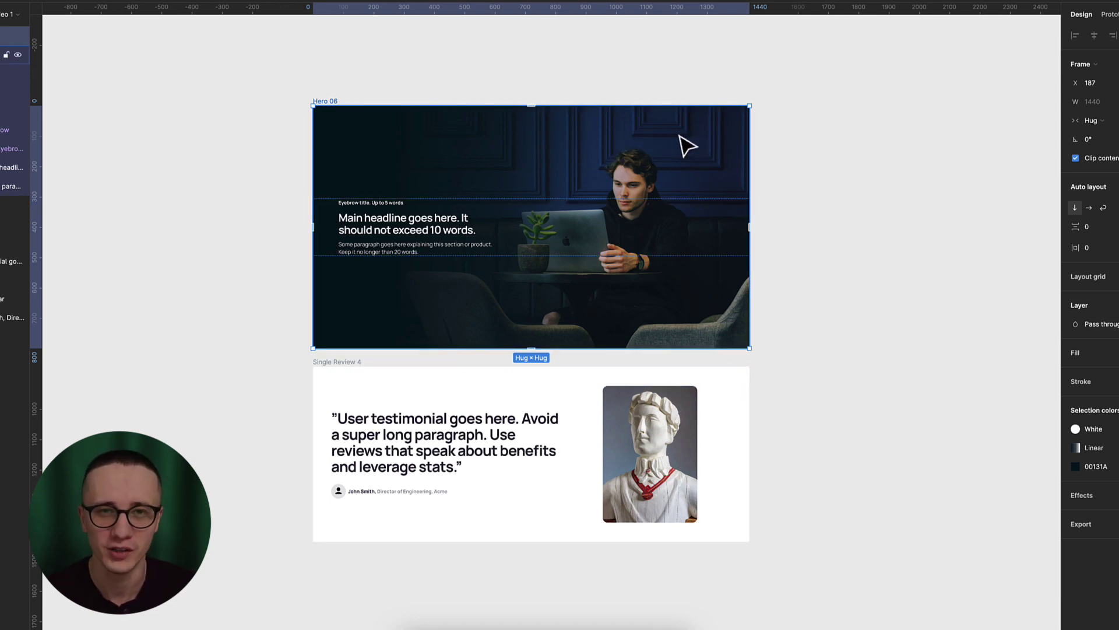
{"action": "key", "text": "Escape"}
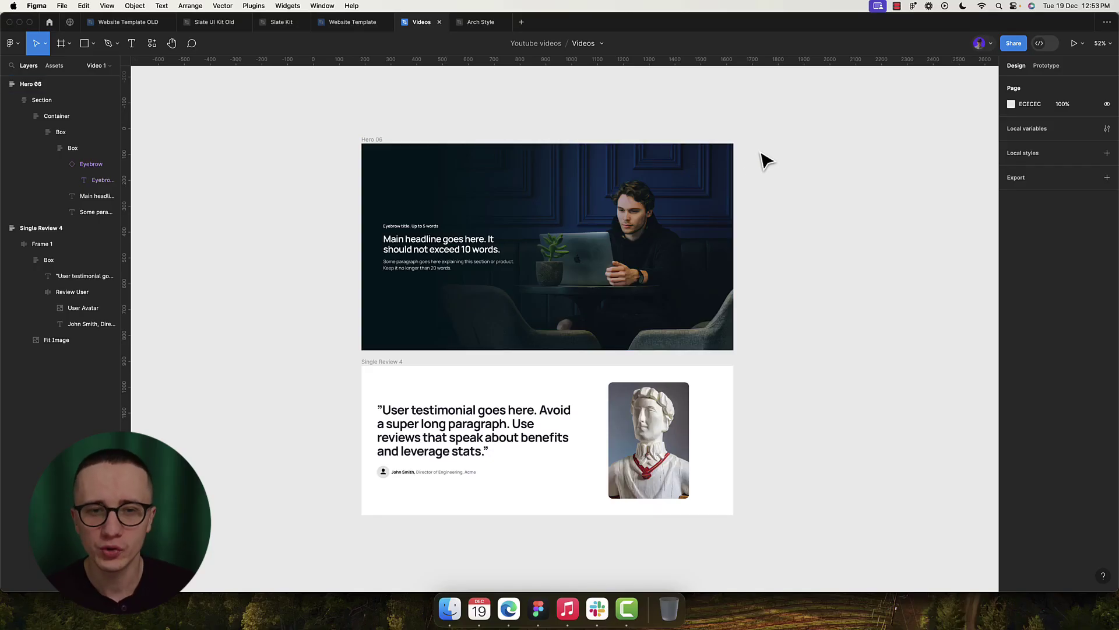
{"action": "left_click", "coordinate": [502, 217]}
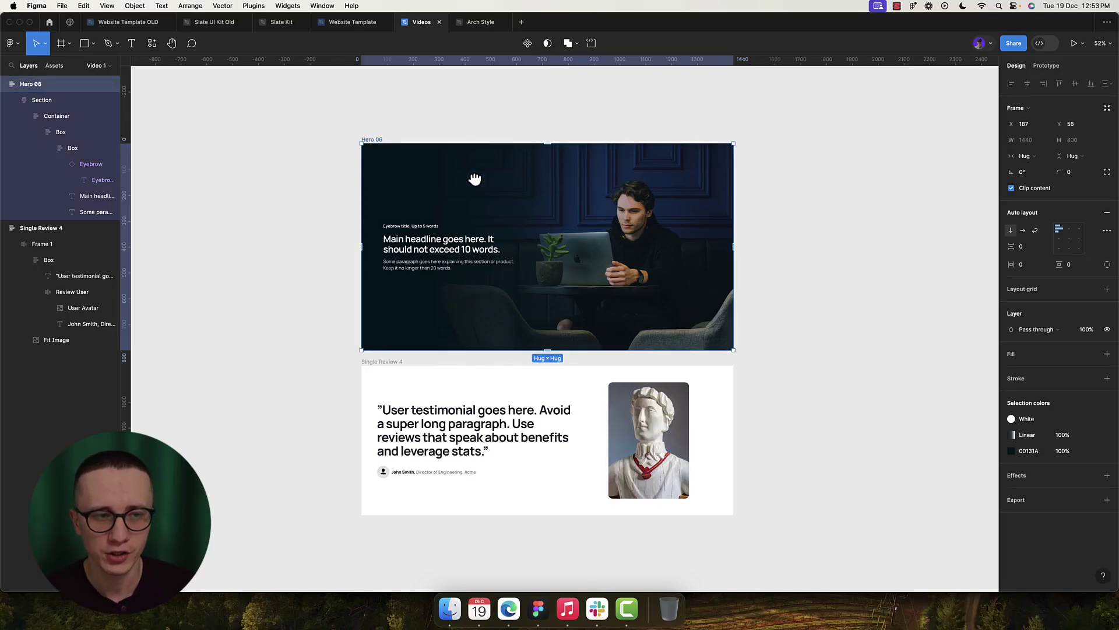
{"action": "scroll", "coordinate": [535, 200], "scroll_direction": "right", "scroll_amount": 5}
{"action": "left_click_drag", "start_coordinate": [287, 183], "coordinate": [677, 170]}
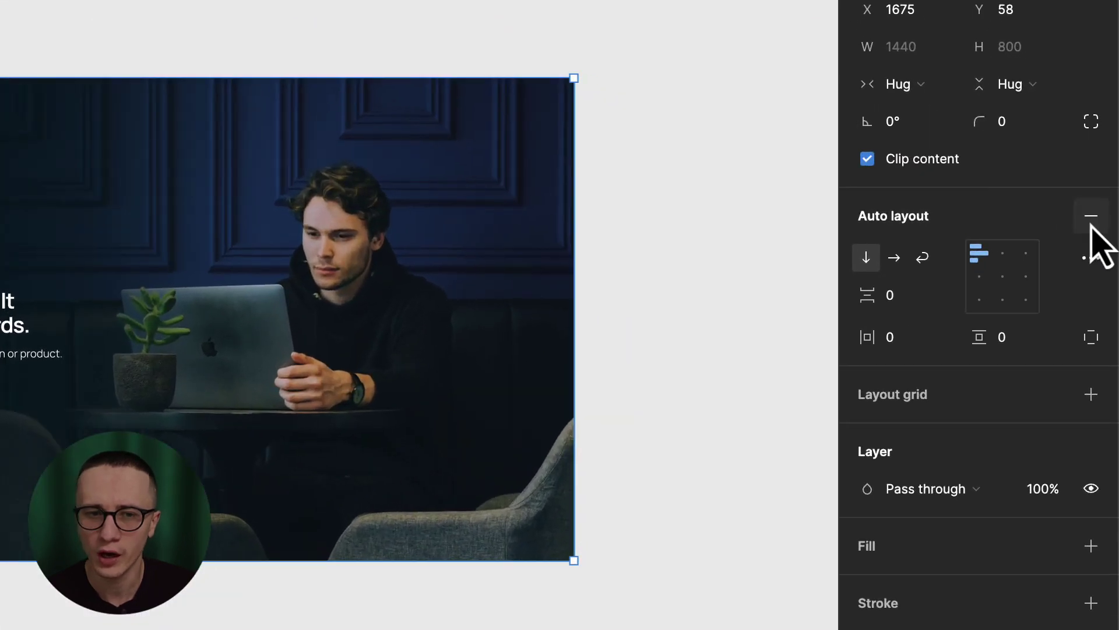
Remove auto layout from Hero 7 and delete its eyebrow, headline and paragraph text block.
{"action": "left_click", "coordinate": [1105, 213]}
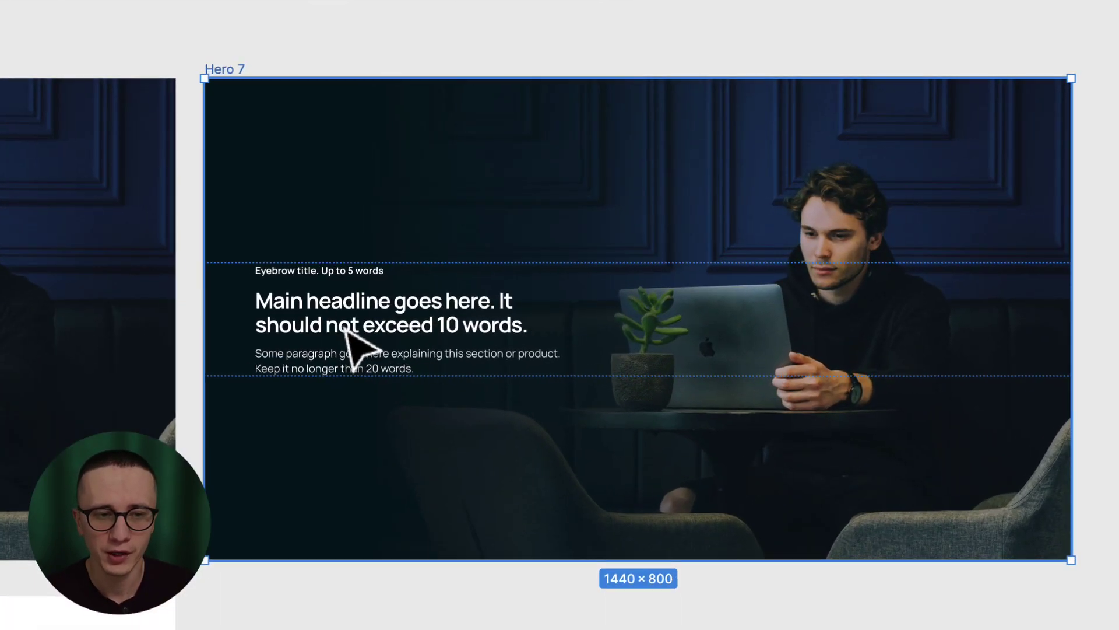
{"action": "left_click", "coordinate": [581, 270]}
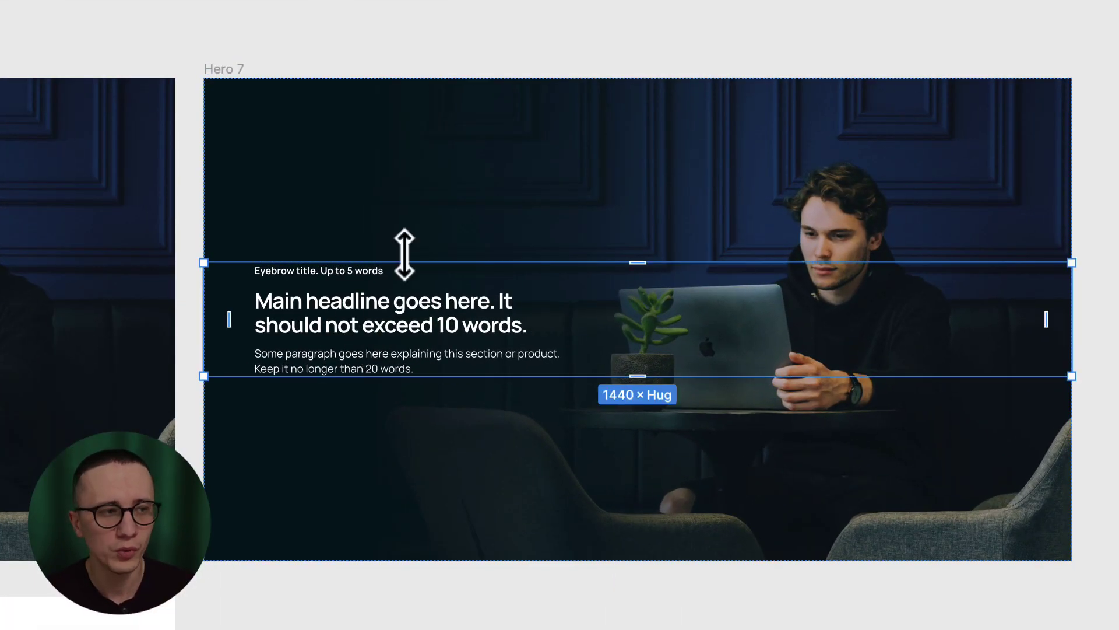
{"action": "key", "text": "Delete"}
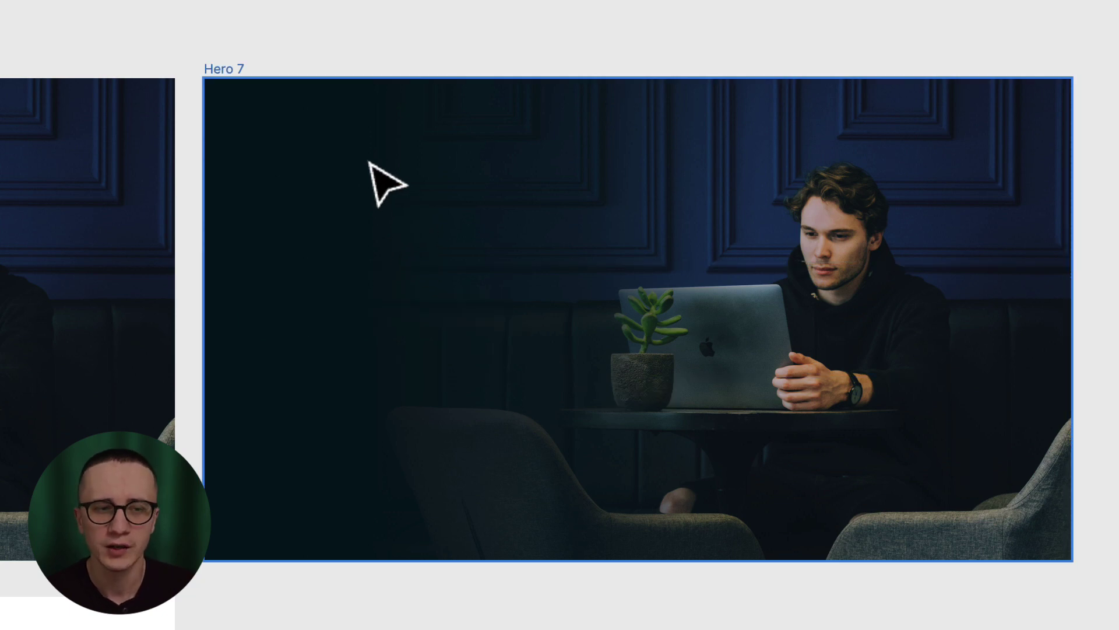
{"action": "left_click", "coordinate": [237, 81]}
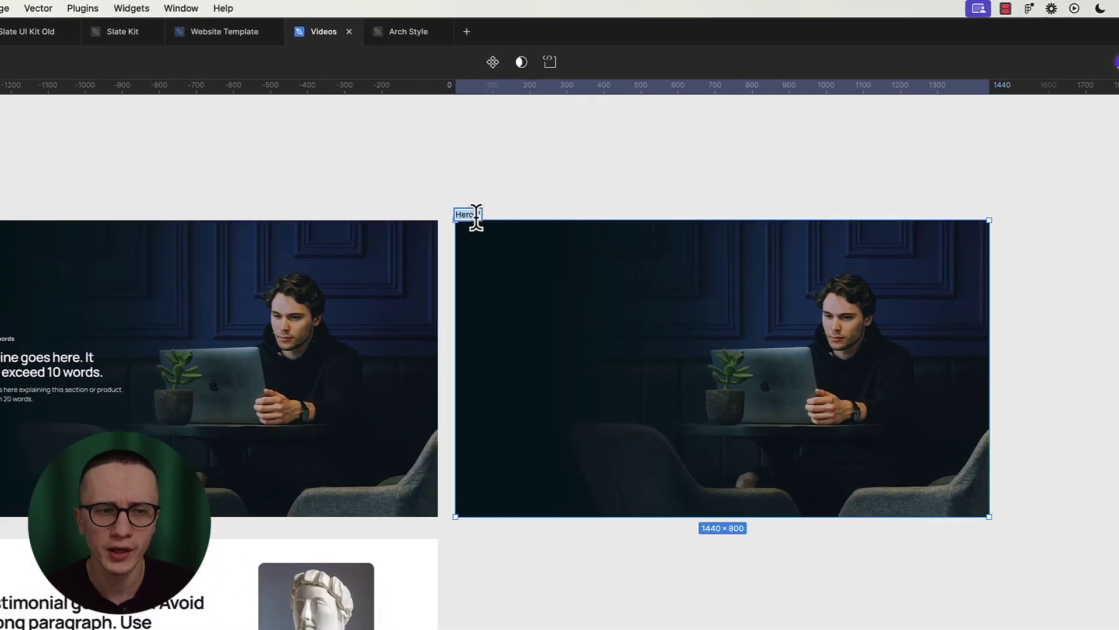
Rename the Hero 7 frame to 'an image with a guy looking at a laptop'.
{"action": "double_click", "coordinate": [521, 150]}
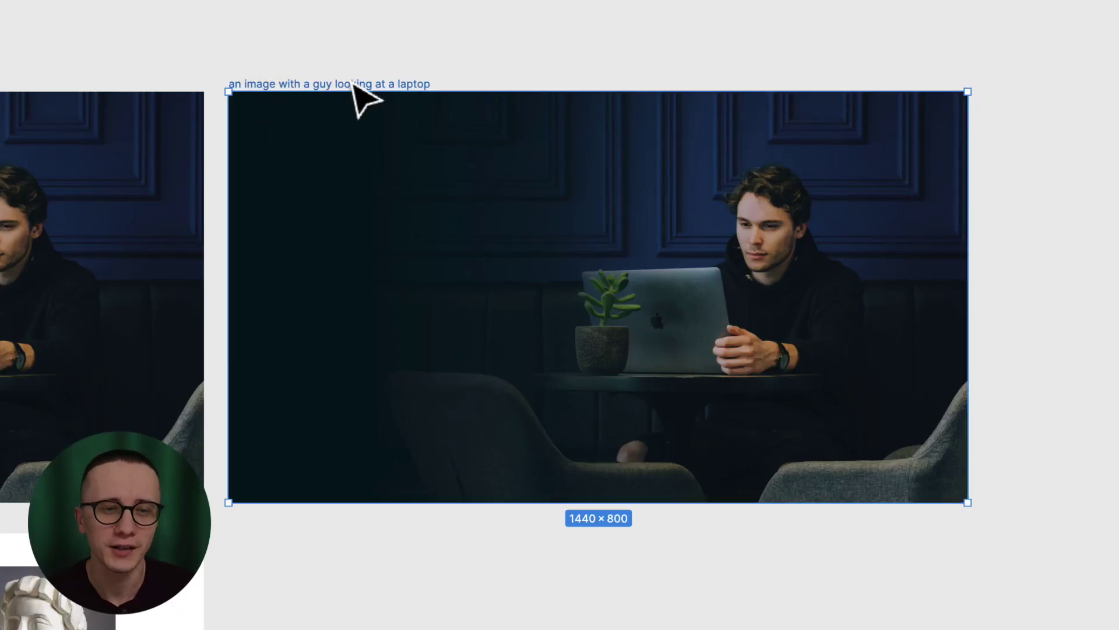
{"action": "key", "text": "Escape"}
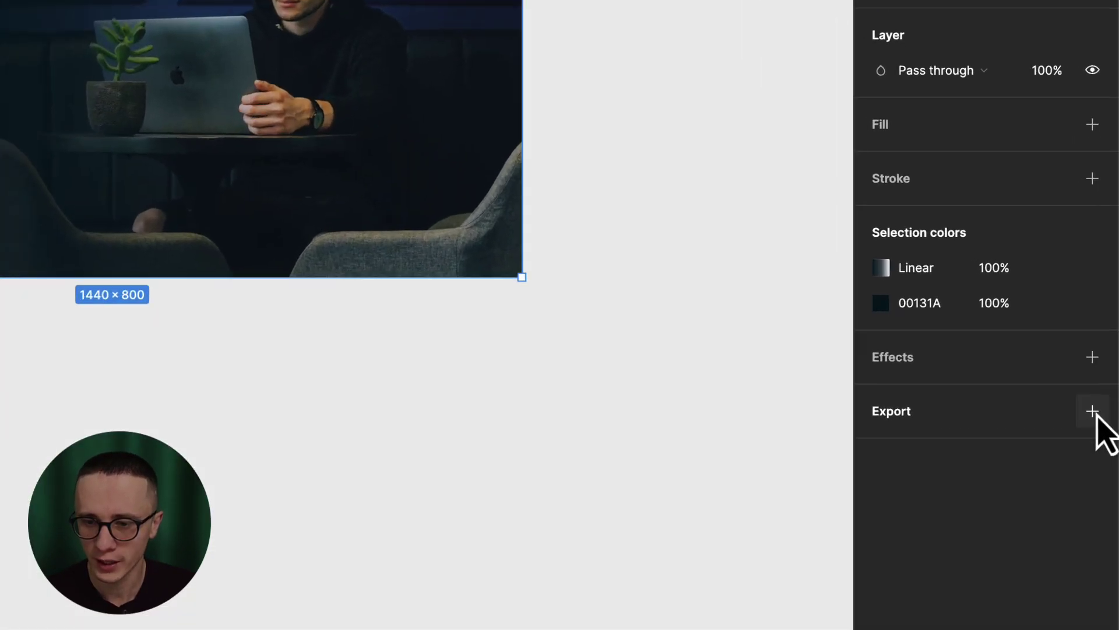
Add an export setting of 2x scale in JPG format to the photo-only frame.
{"action": "left_click", "coordinate": [1106, 416]}
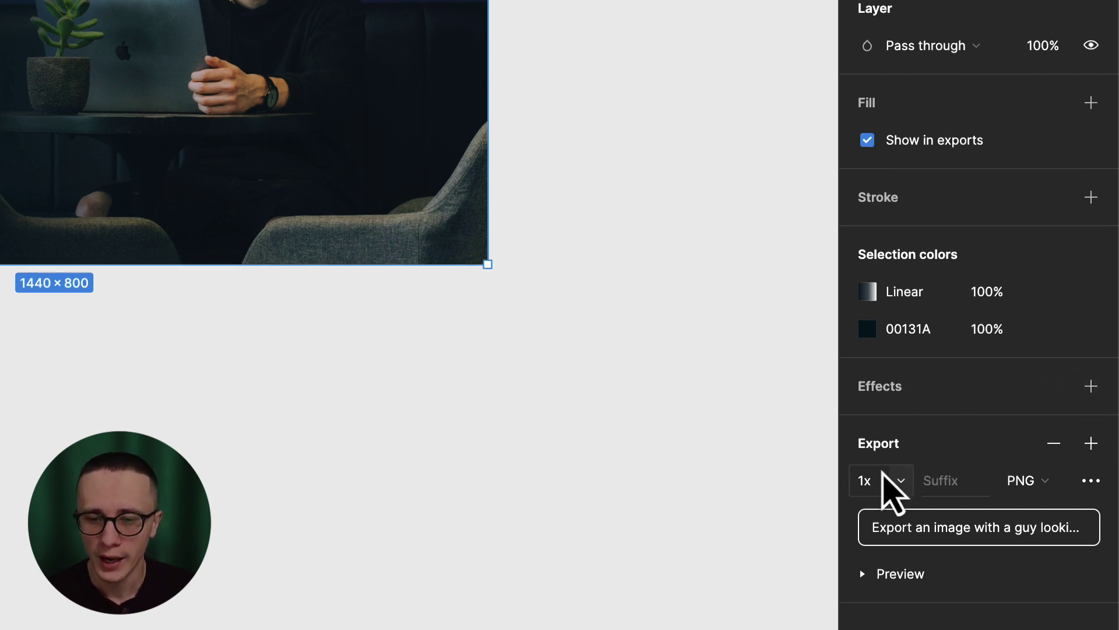
{"action": "left_click", "coordinate": [897, 489]}
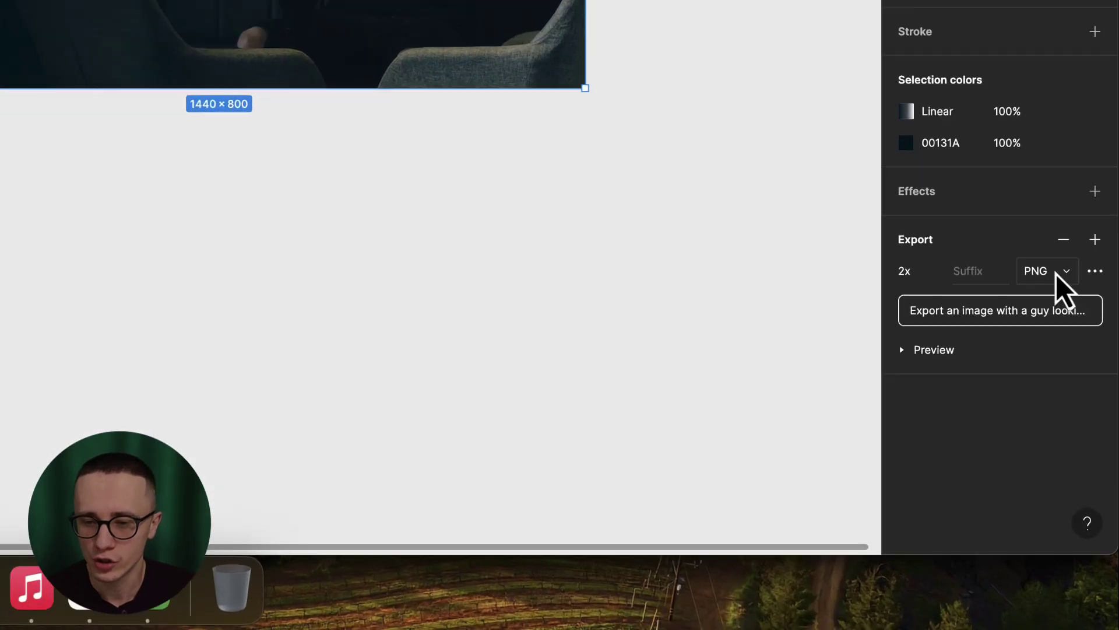
{"action": "left_click", "coordinate": [1073, 446]}
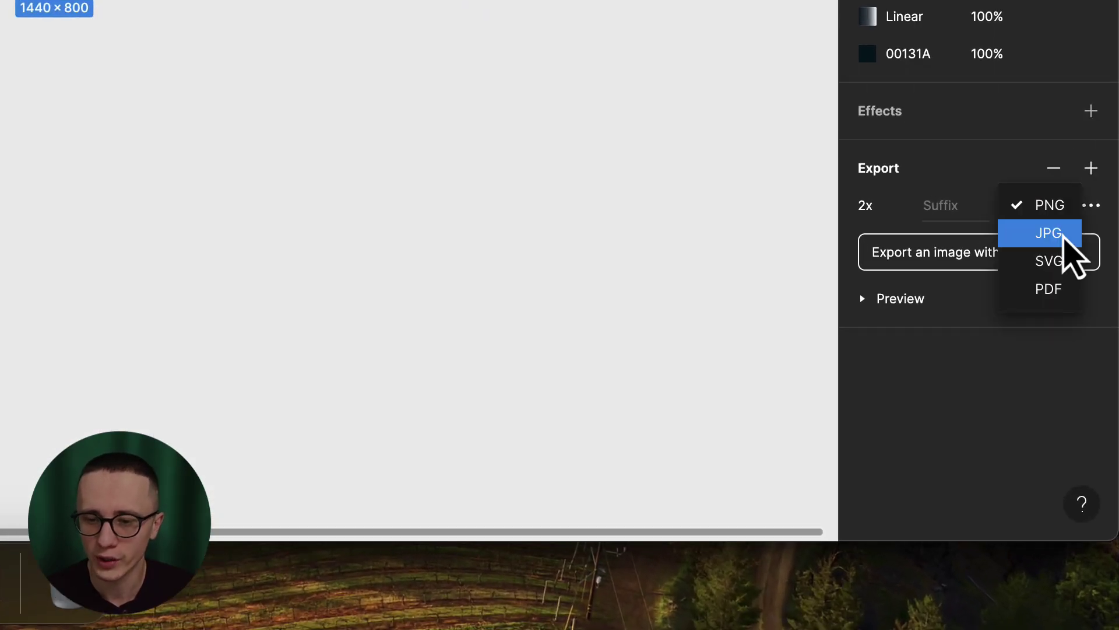
{"action": "left_click", "coordinate": [1060, 236]}
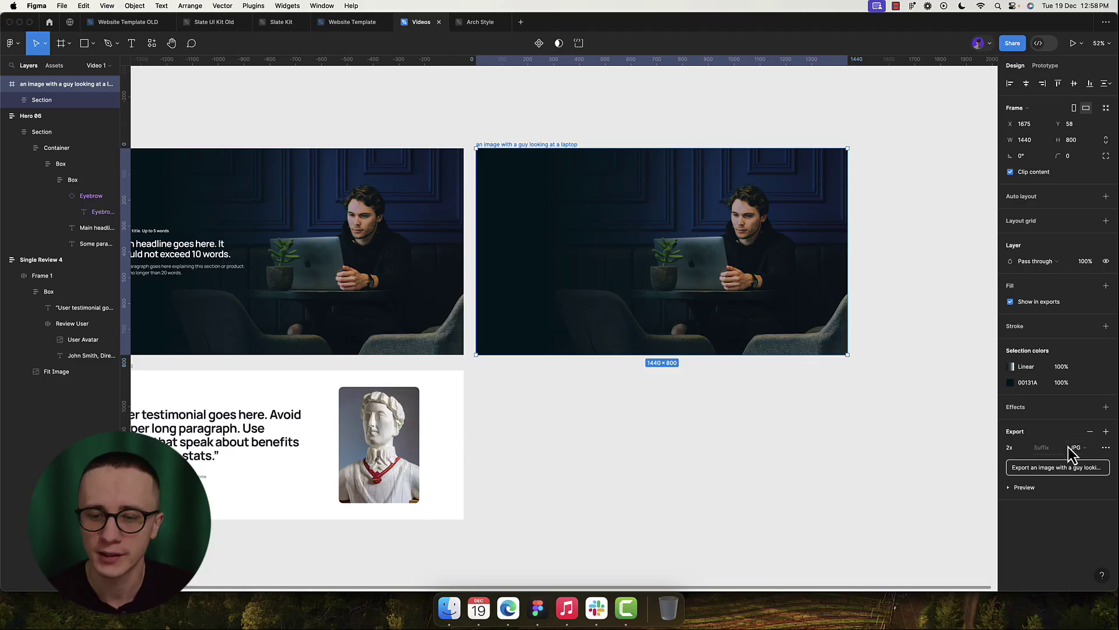
Export the hero photo as a JPG and switch Squoosh compression from MozJPEG to WebP.
{"action": "left_click", "coordinate": [1041, 468]}
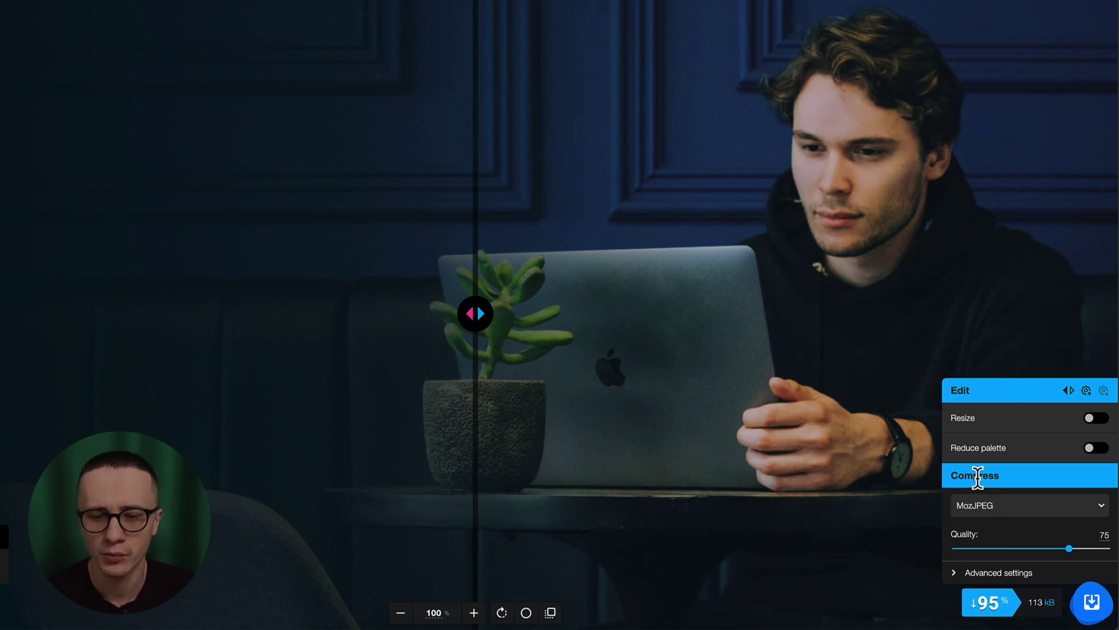
{"action": "left_click", "coordinate": [992, 509]}
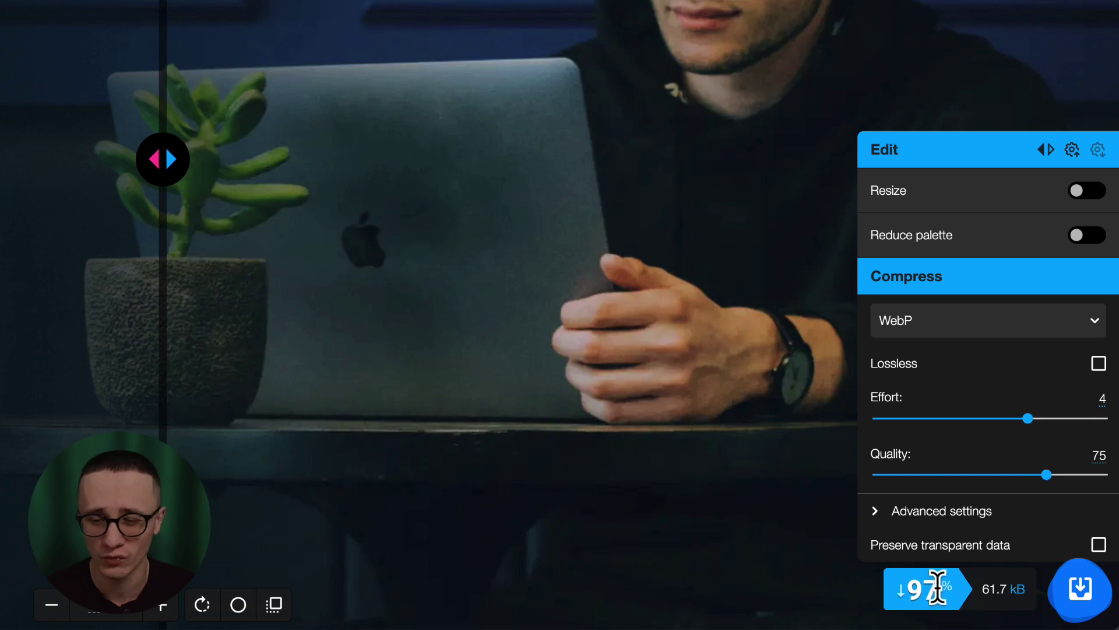
Set WebP effort 6 and quality 80, then save 'an image with a guy looking at a laptop.webp'.
{"action": "left_click", "coordinate": [1099, 458]}
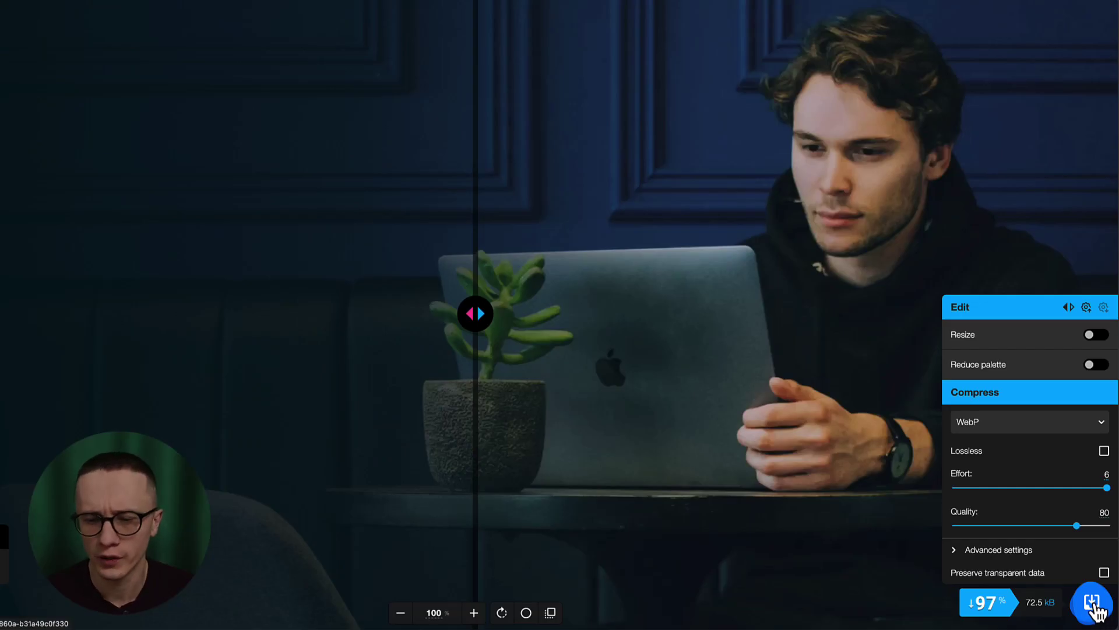
{"action": "left_click", "coordinate": [1094, 606]}
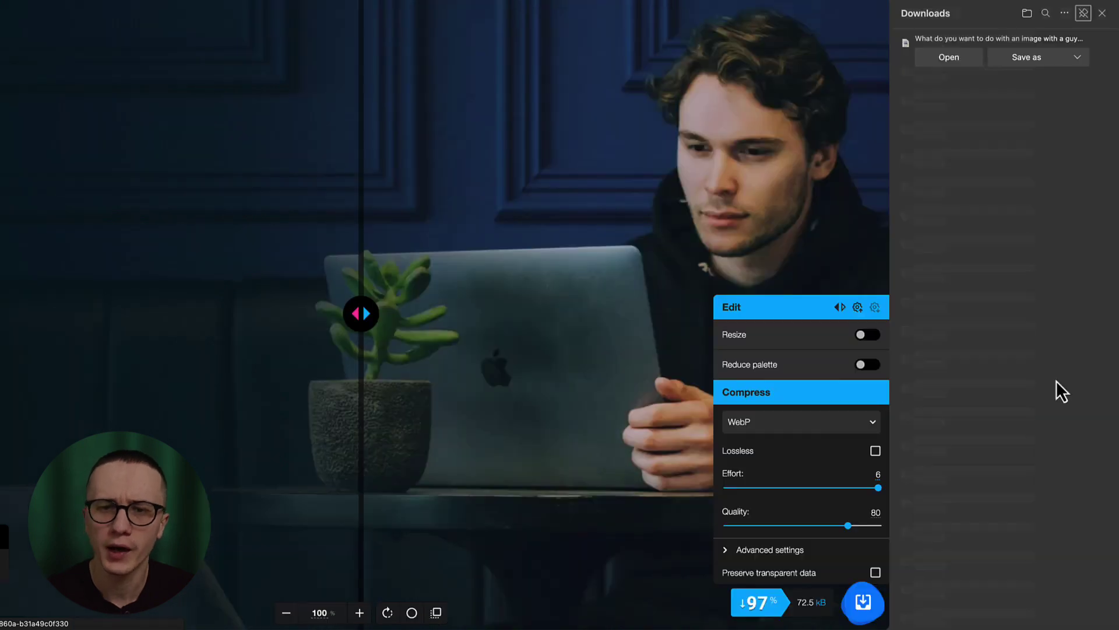
{"action": "left_click", "coordinate": [1028, 61]}
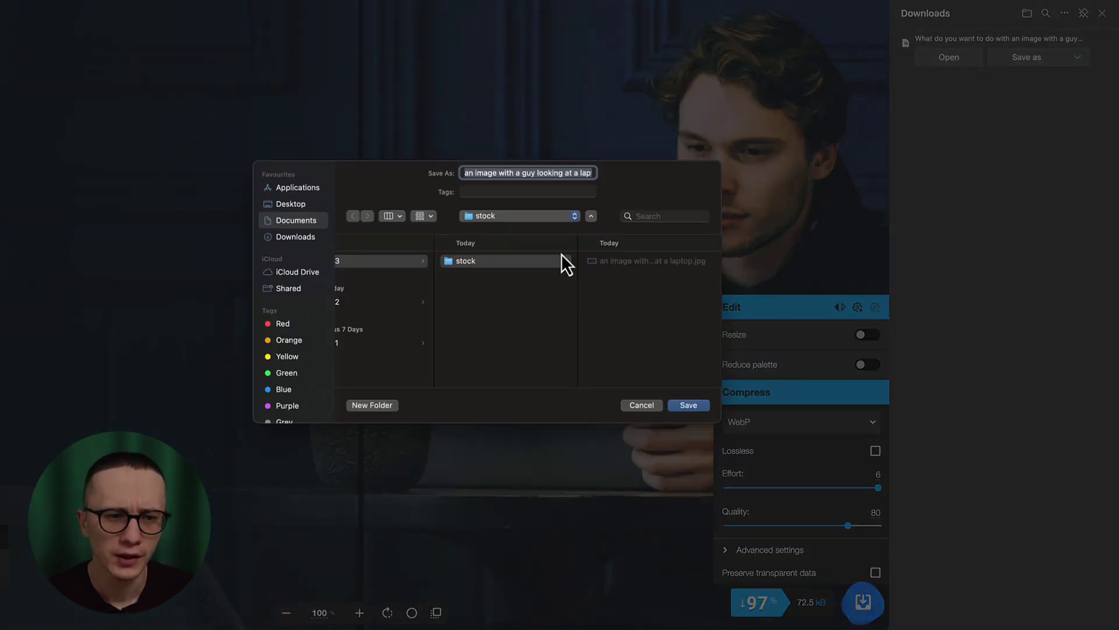
{"action": "left_click", "coordinate": [688, 405]}
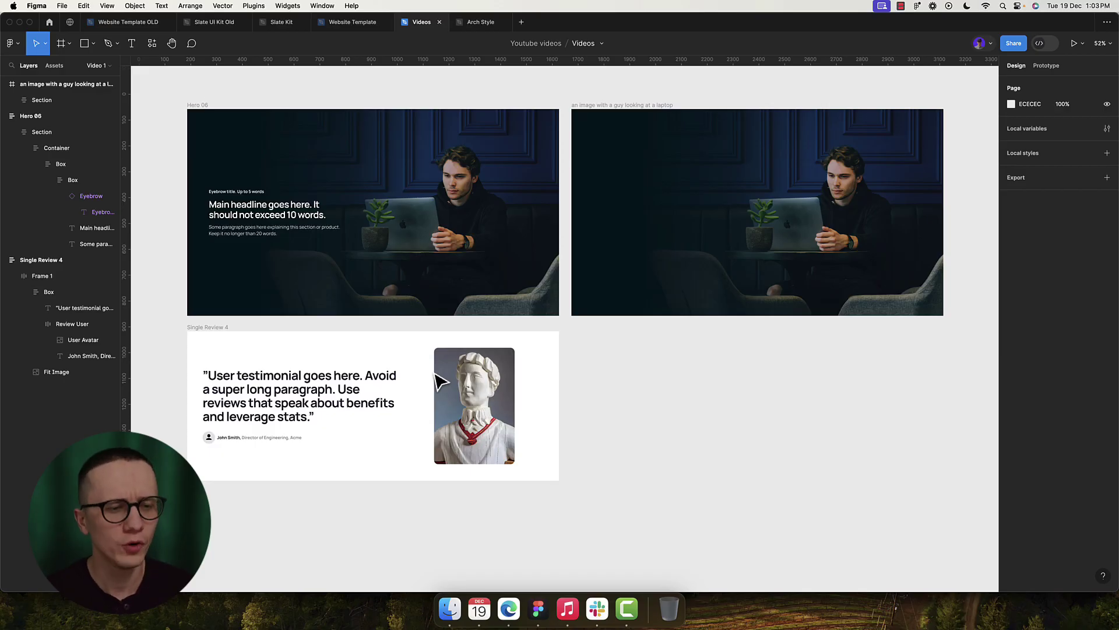
Draw a new empty Frame 2 beside the review section.
{"action": "left_click", "coordinate": [475, 411]}
{"action": "scroll", "coordinate": [461, 409], "scroll_direction": "right", "scroll_amount": 2}
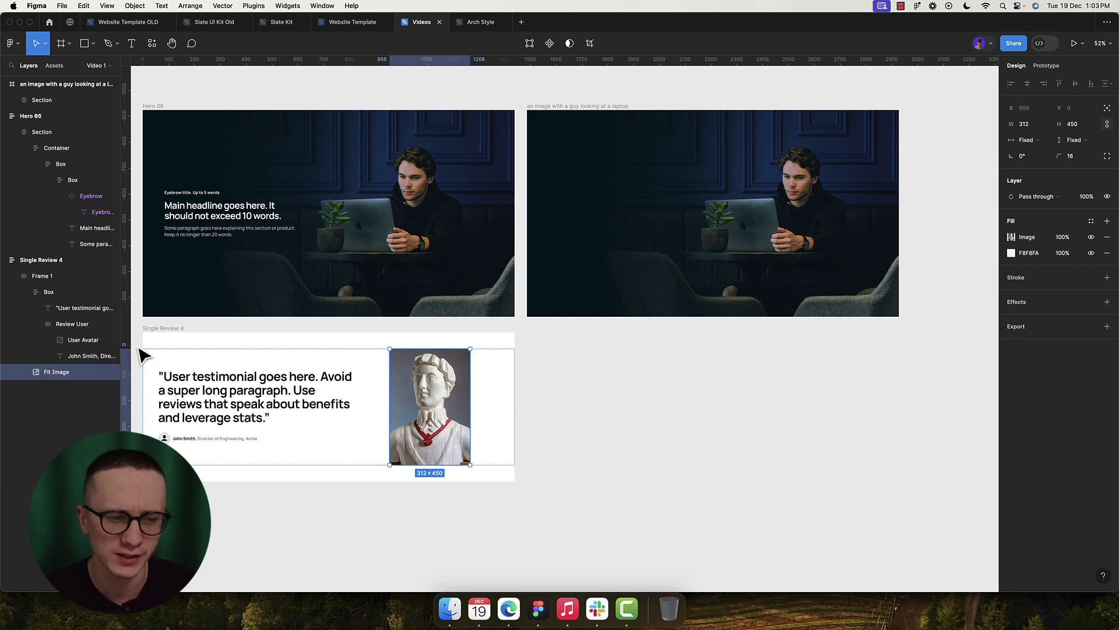
{"action": "left_click", "coordinate": [557, 371]}
{"action": "key", "text": "f"}
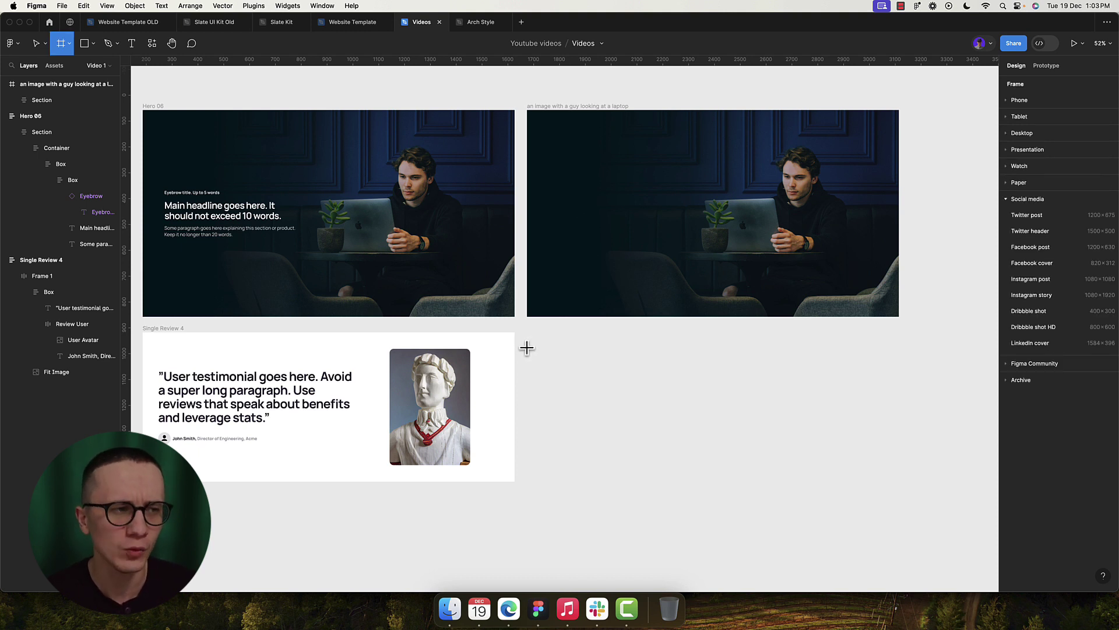
{"action": "left_click", "coordinate": [70, 44]}
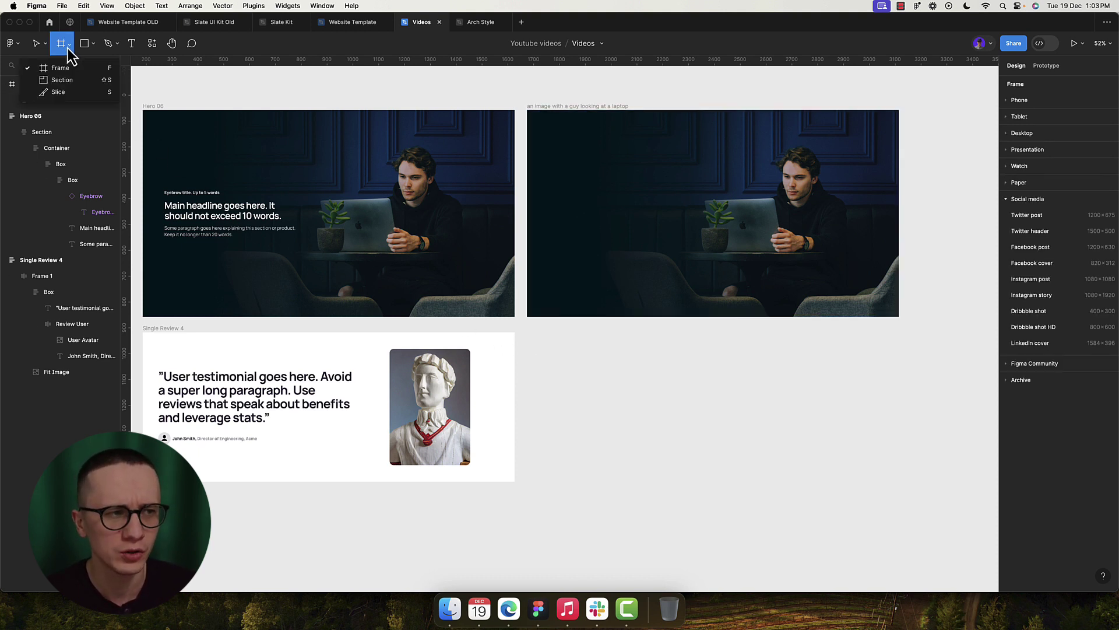
{"action": "left_click", "coordinate": [67, 68]}
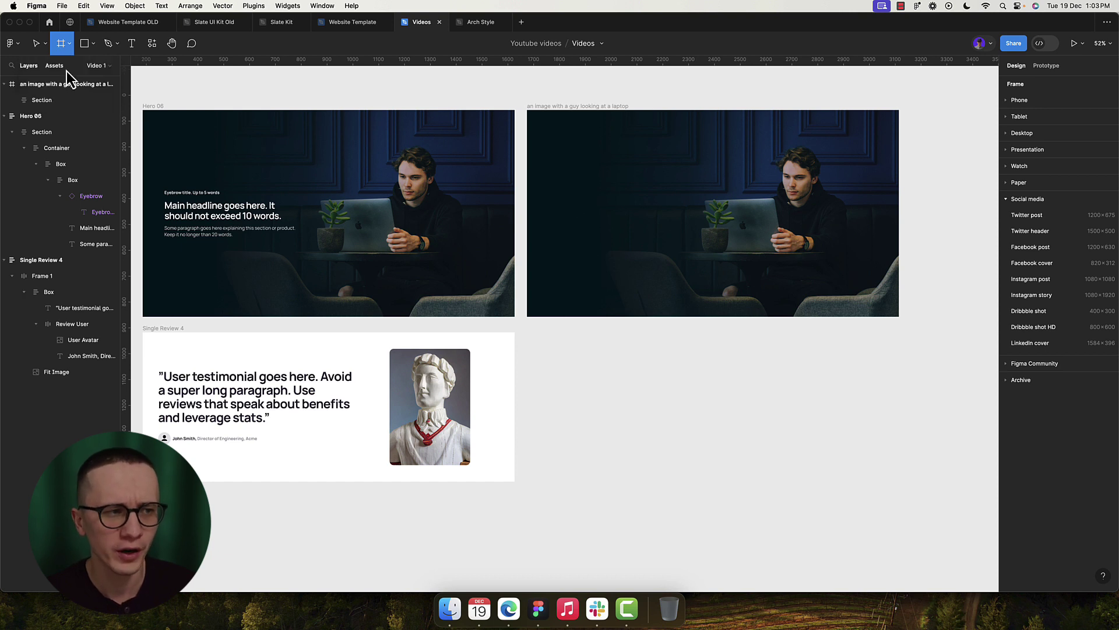
{"action": "left_click_drag", "start_coordinate": [548, 343], "coordinate": [698, 548]}
Paste the statue image into Frame 2, fit the frame to it, and set corner radius 0.
{"action": "double_click", "coordinate": [429, 402]}
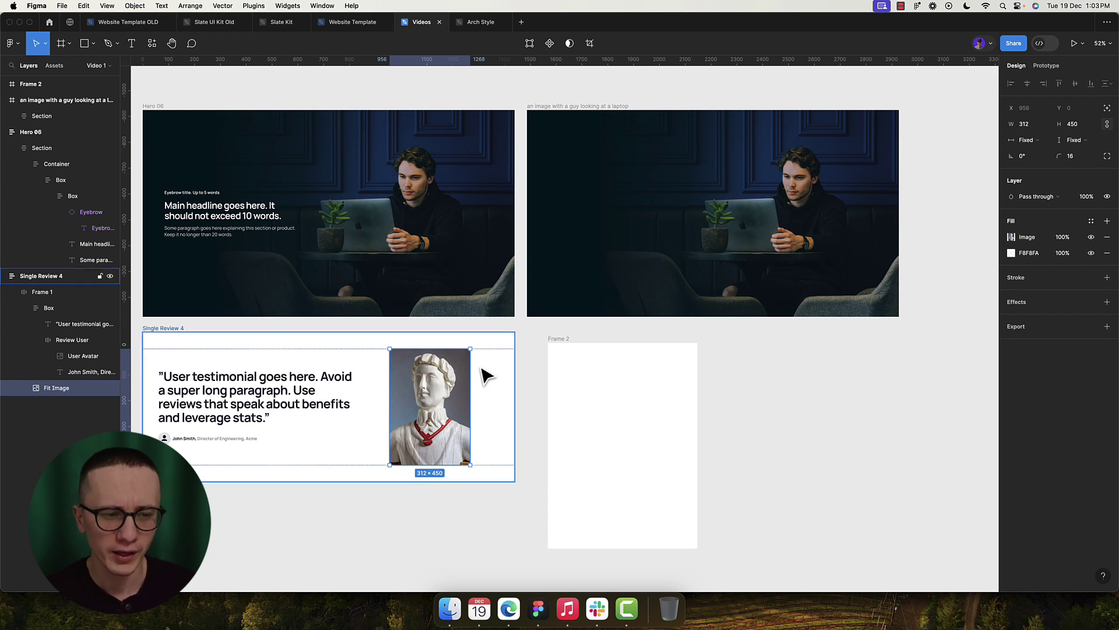
{"action": "left_click", "coordinate": [562, 345]}
{"action": "key", "text": "cmd+v"}
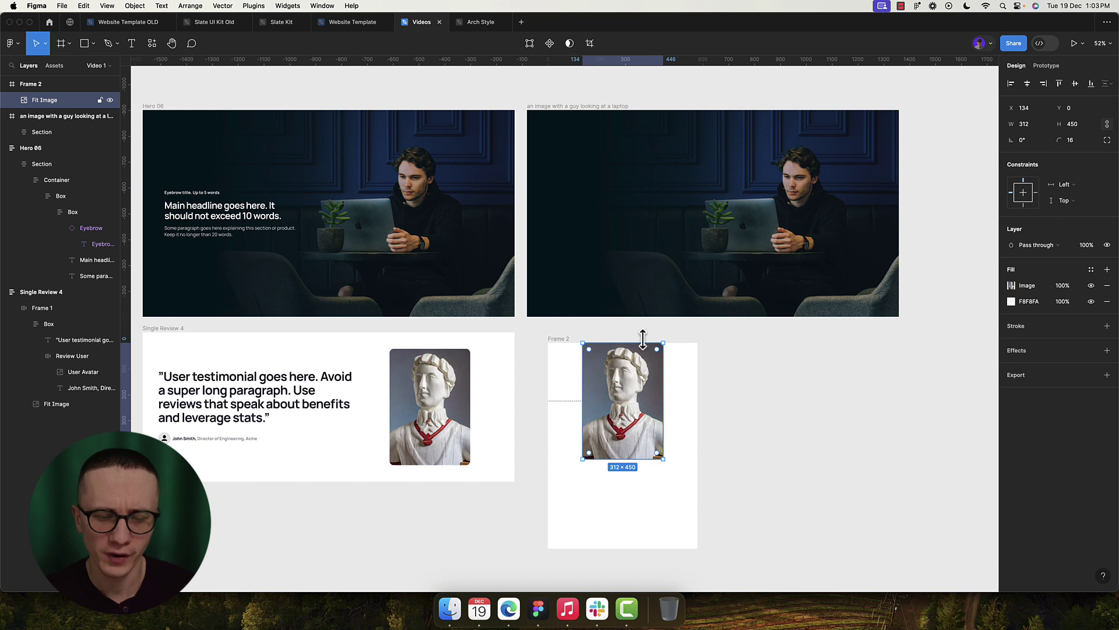
{"action": "left_click", "coordinate": [563, 342]}
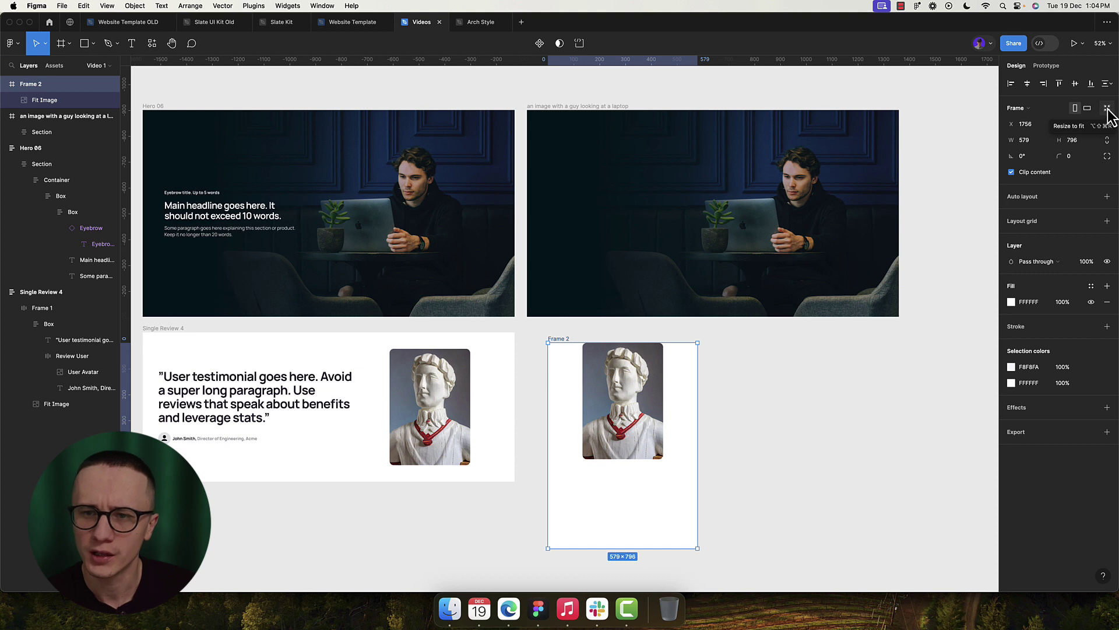
{"action": "left_click", "coordinate": [1107, 109]}
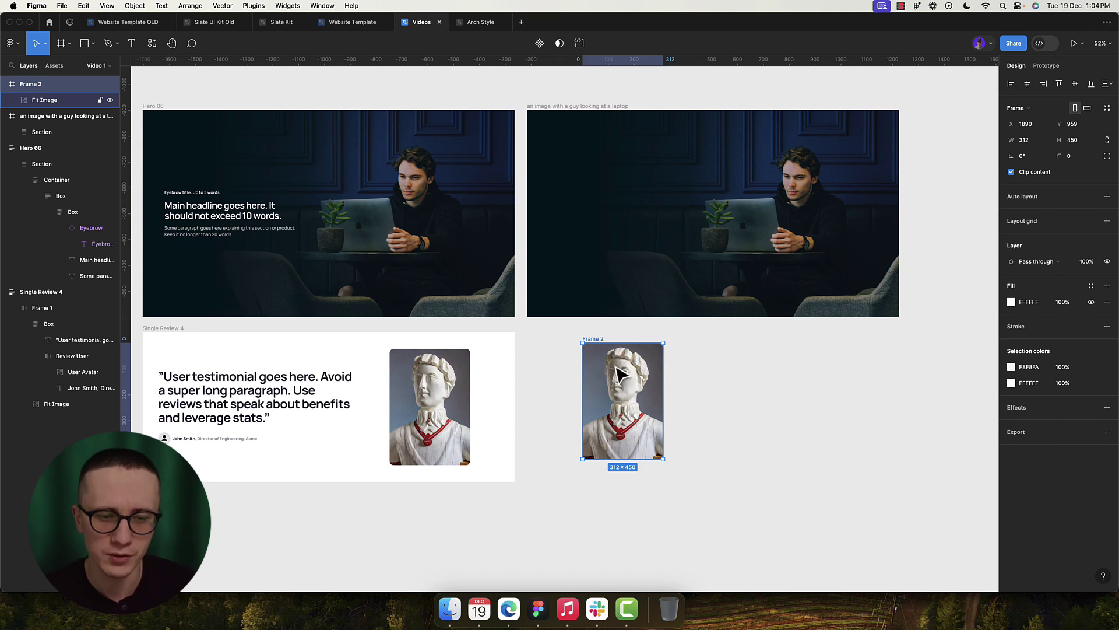
{"action": "left_click", "coordinate": [605, 369]}
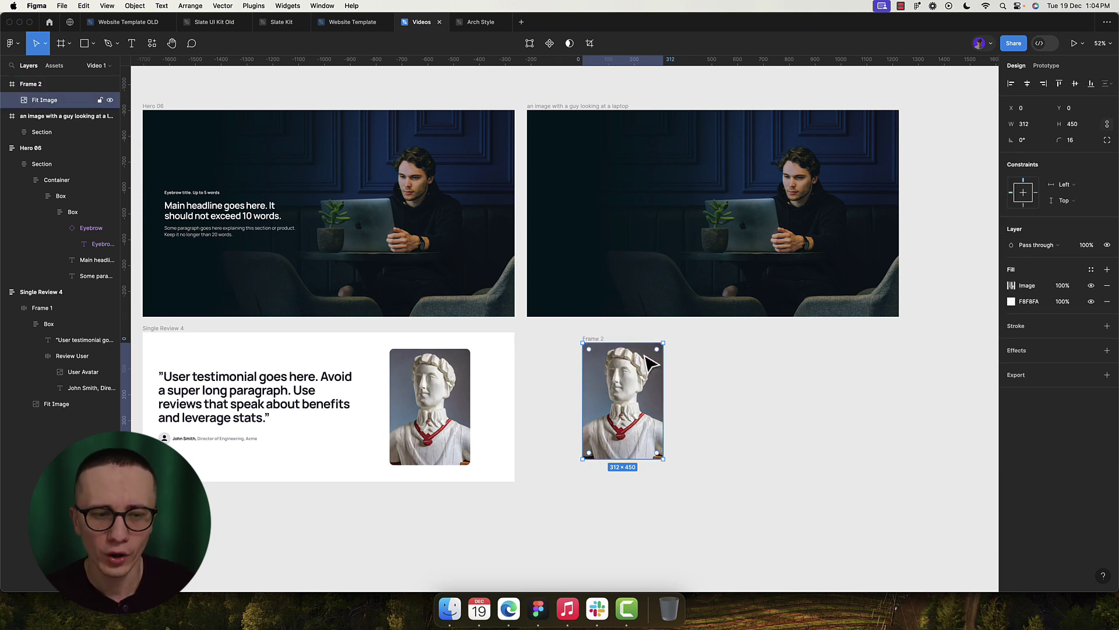
{"action": "left_click", "coordinate": [1076, 140]}
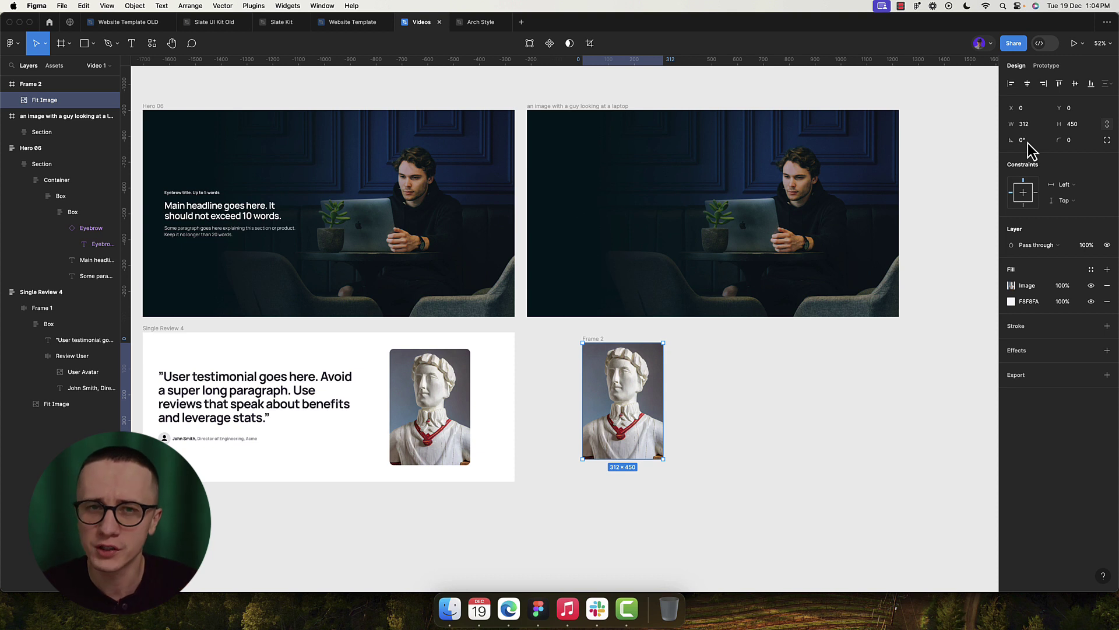
Name the frame 'customer photo', place it below the laptop image, and export it as JPG.
{"action": "key", "text": "super+z"}
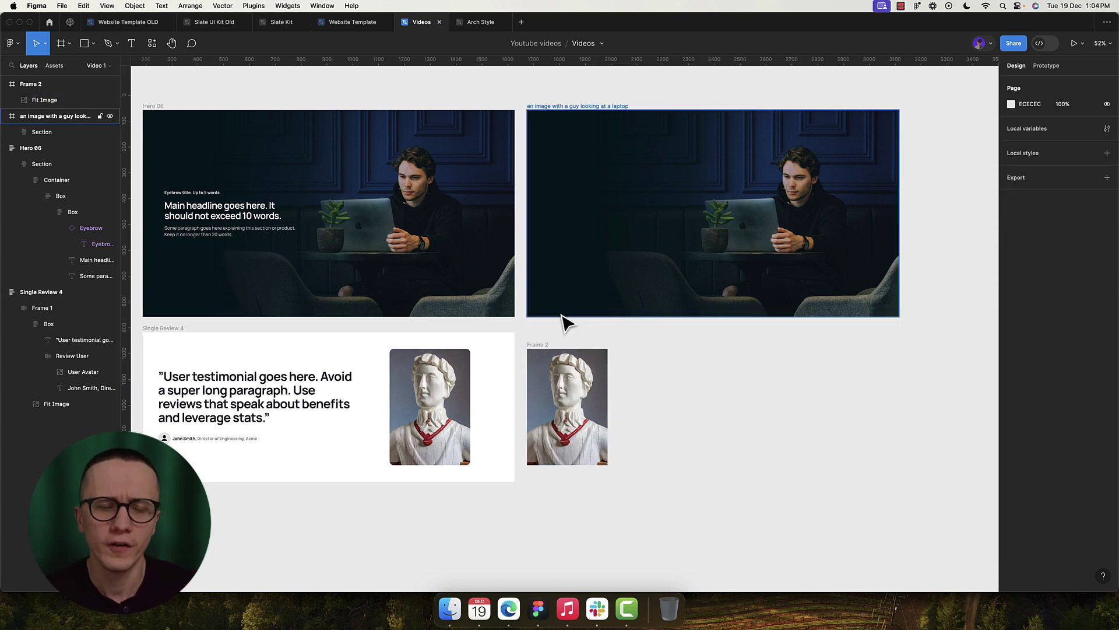
{"action": "key", "text": "super+z"}
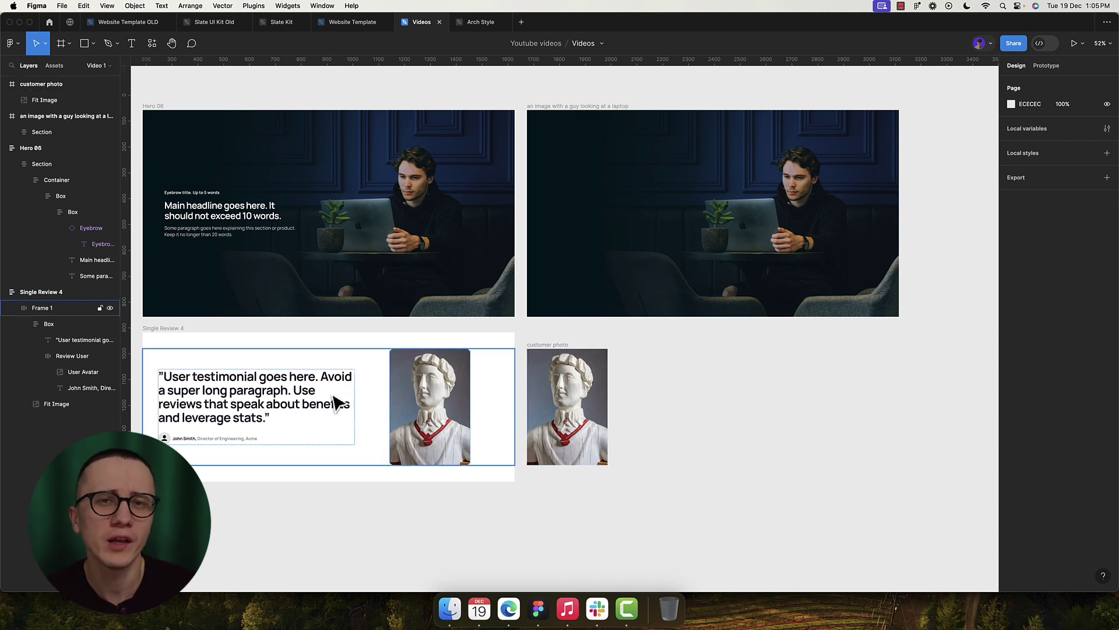
{"action": "left_click", "coordinate": [567, 431]}
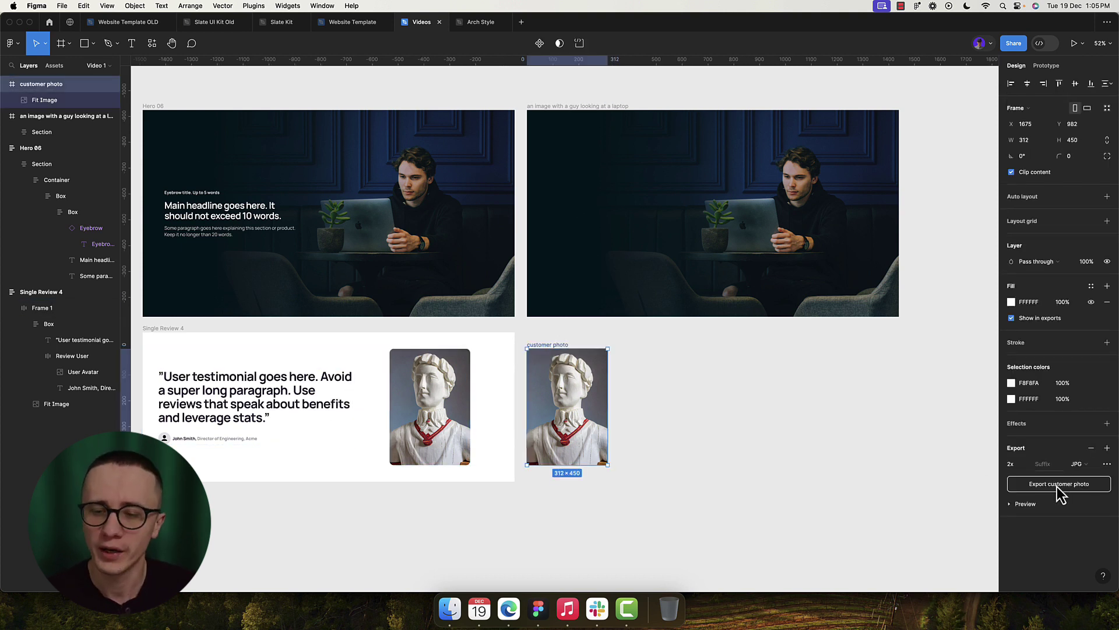
{"action": "left_click", "coordinate": [1058, 485]}
Save the exported customer photo, then download its 34 kB quality-80 WebP to the stock folder.
{"action": "left_click", "coordinate": [733, 400]}
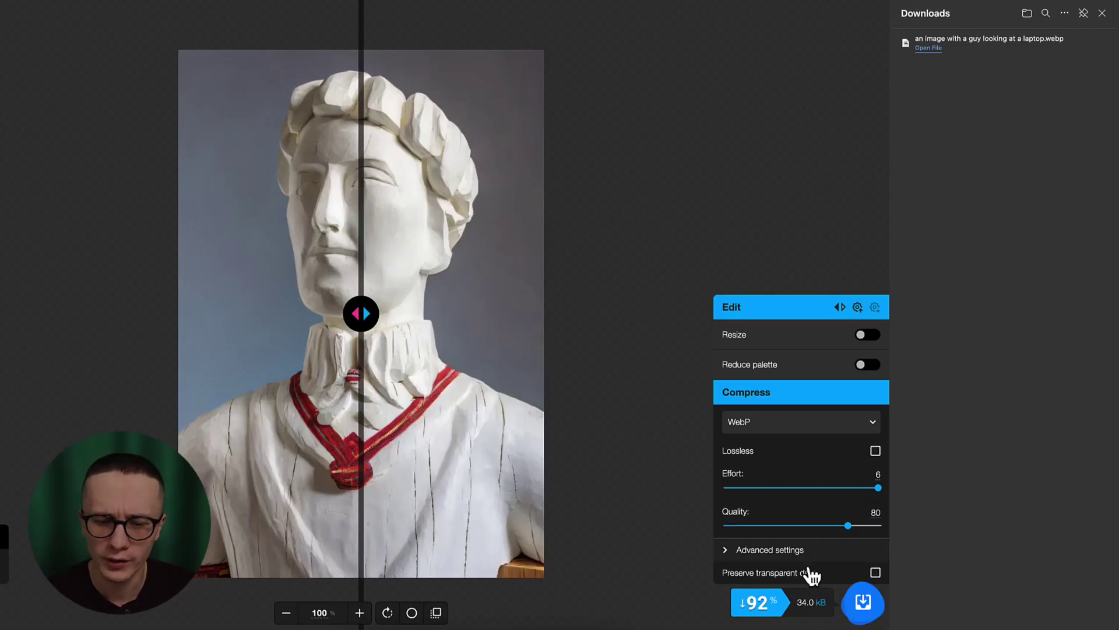
{"action": "left_click", "coordinate": [865, 611]}
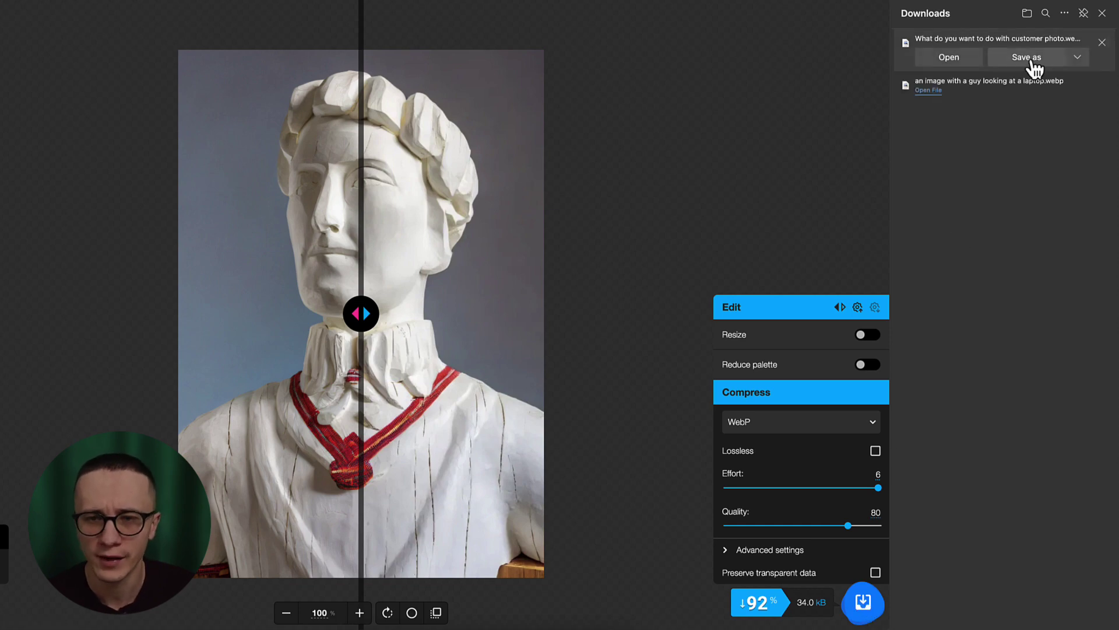
{"action": "left_click", "coordinate": [1033, 62]}
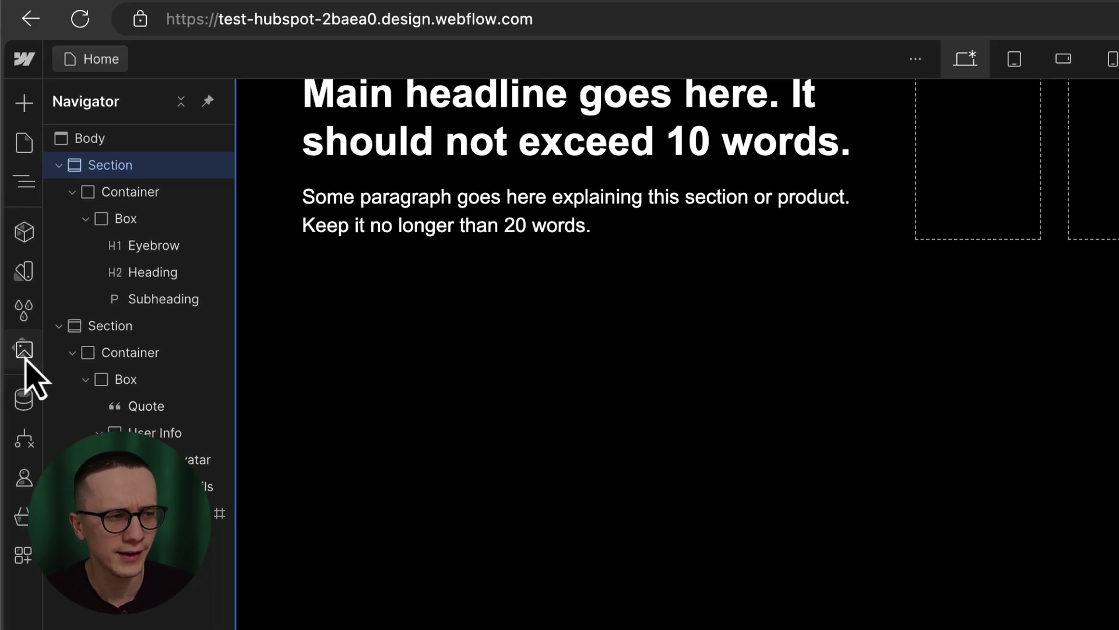
Create a new empty asset folder named 'Stock' in the Assets panel.
{"action": "left_click", "coordinate": [11, 164]}
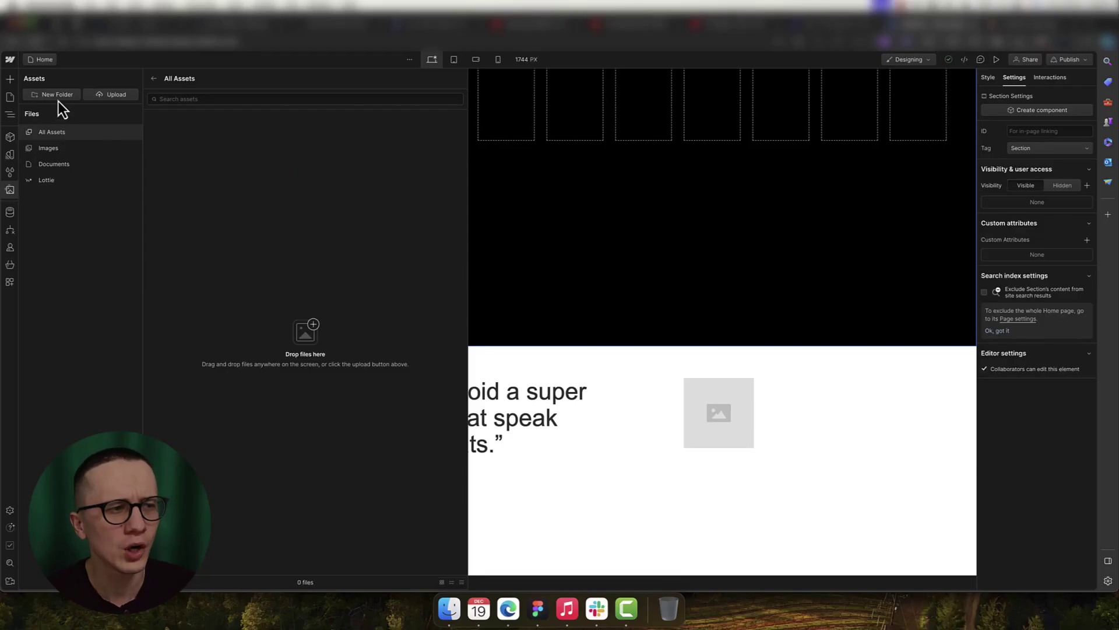
{"action": "left_click", "coordinate": [62, 97]}
{"action": "left_click", "coordinate": [460, 332]}
{"action": "left_click_drag", "start_coordinate": [482, 332], "coordinate": [392, 344]}
{"action": "type", "text": "Icons"}
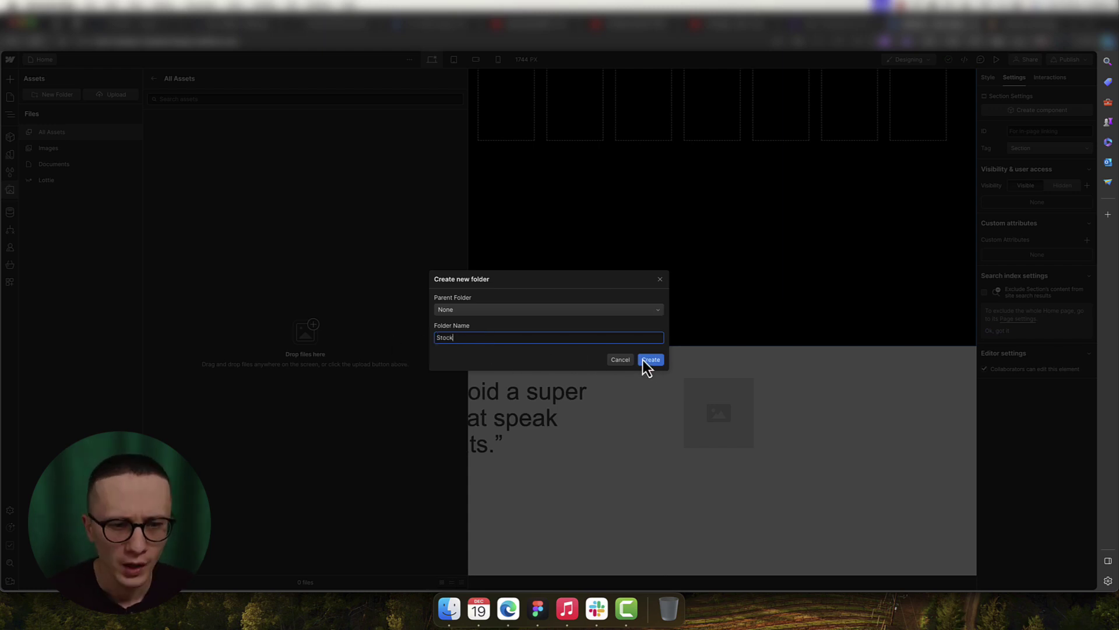
{"action": "left_click", "coordinate": [651, 360]}
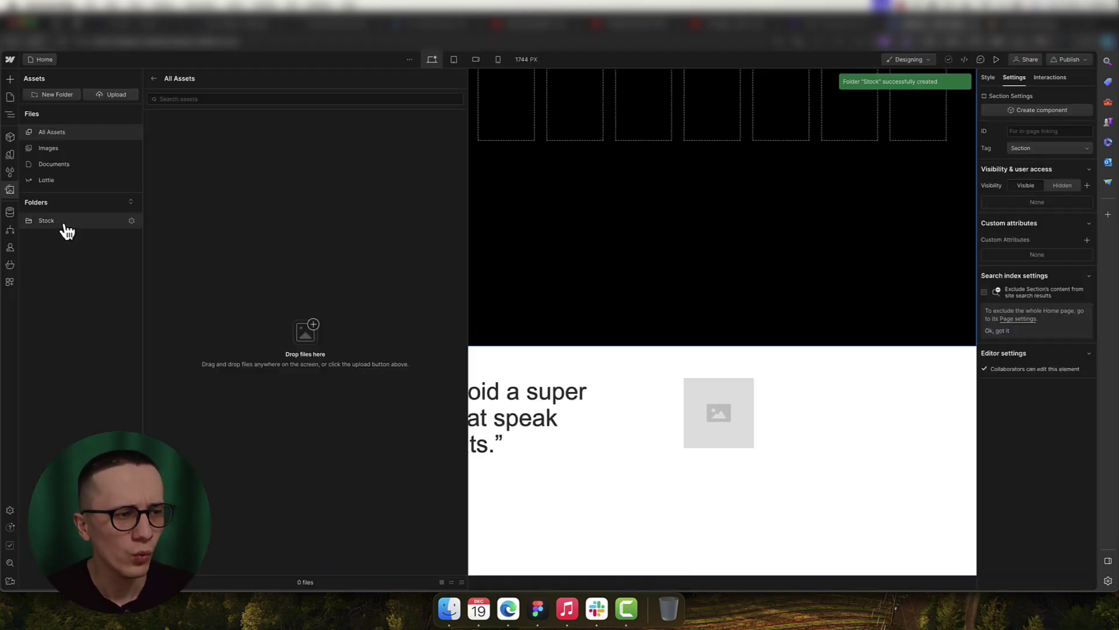
Upload the laptop image and customer photo .webp files from Finder into the Stock folder.
{"action": "left_click", "coordinate": [70, 227]}
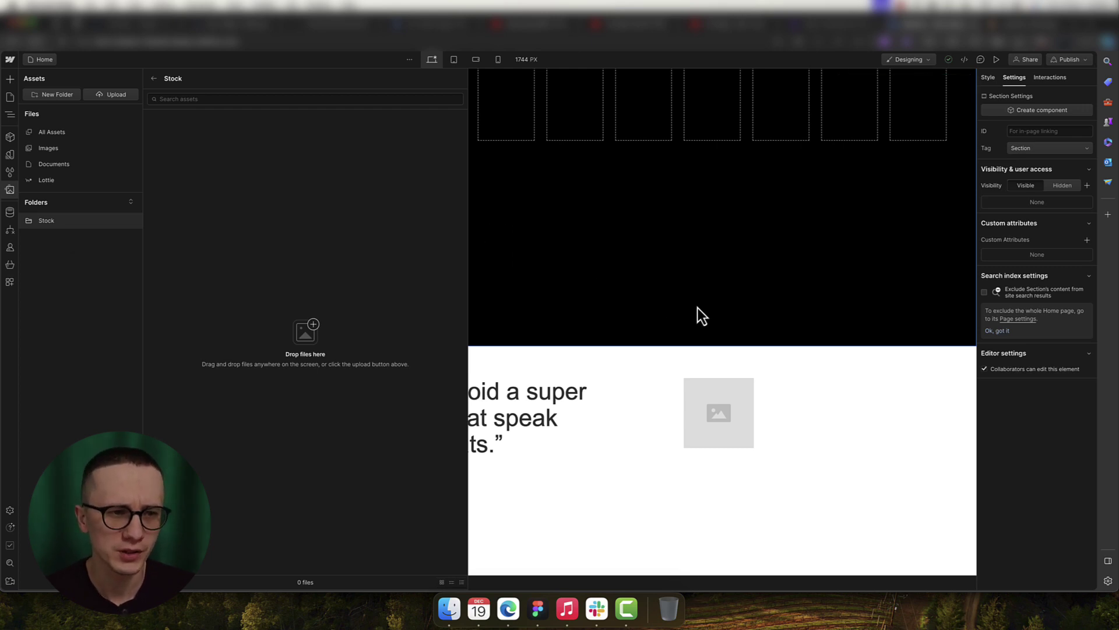
{"action": "key", "text": "super+Tab"}
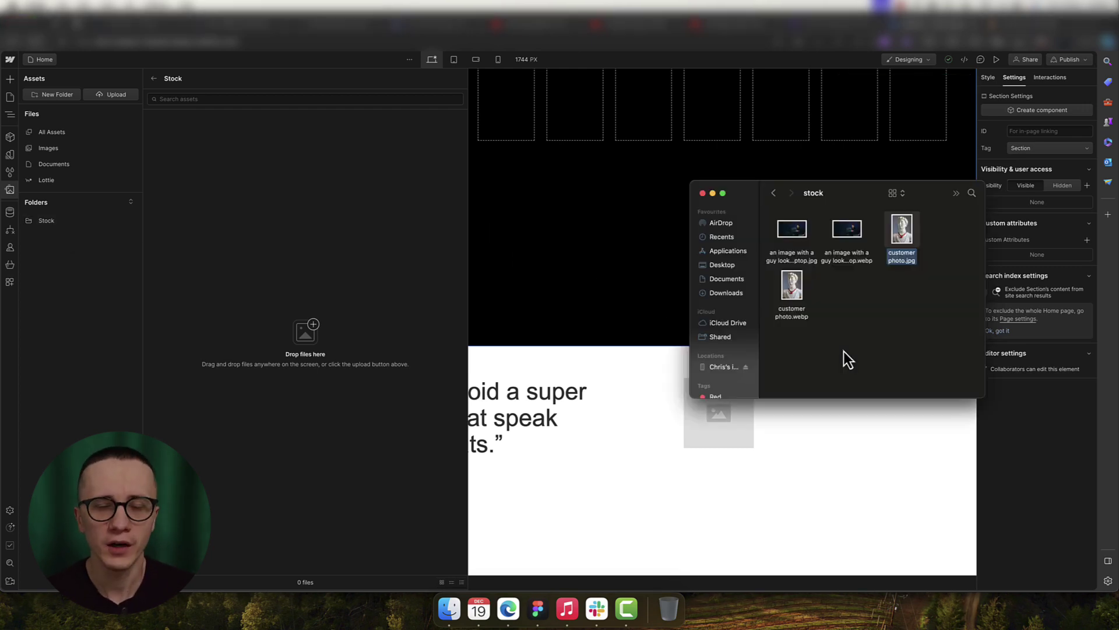
{"action": "left_click", "coordinate": [791, 294]}
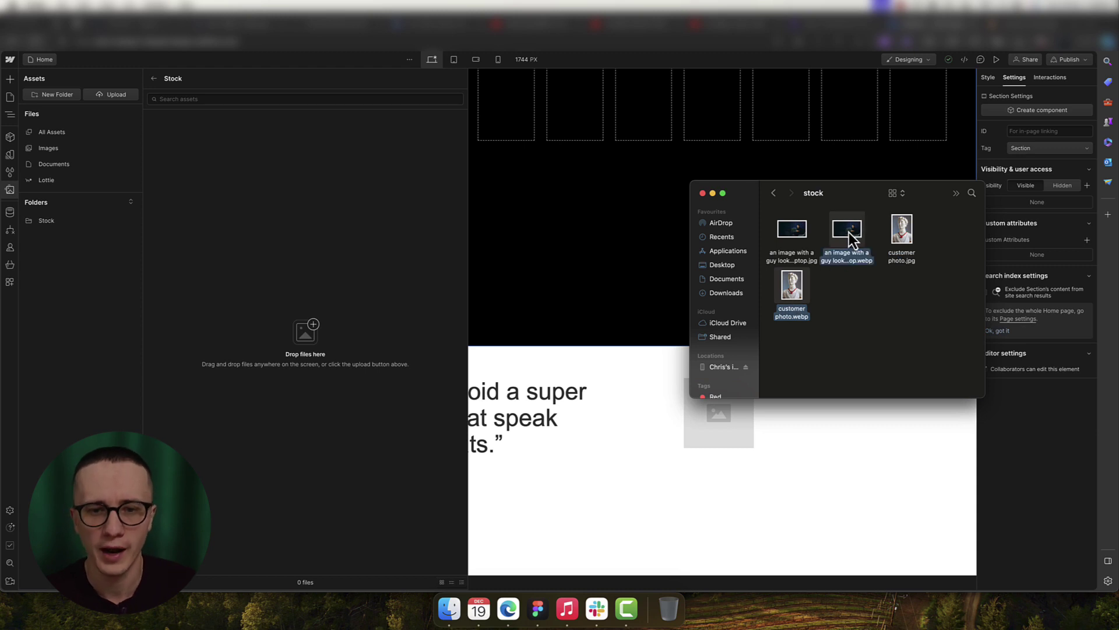
{"action": "left_click_drag", "start_coordinate": [849, 232], "coordinate": [358, 228]}
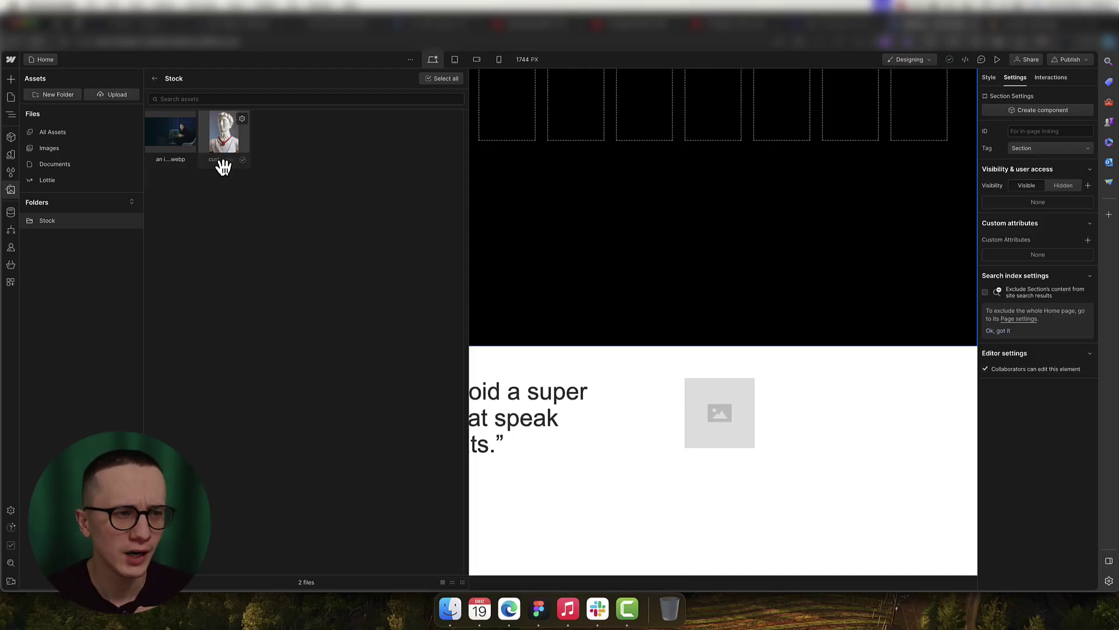
Set customer photo.webp's alt text to 'A photo of our customer', then review the laptop asset's details.
{"action": "left_click", "coordinate": [243, 120]}
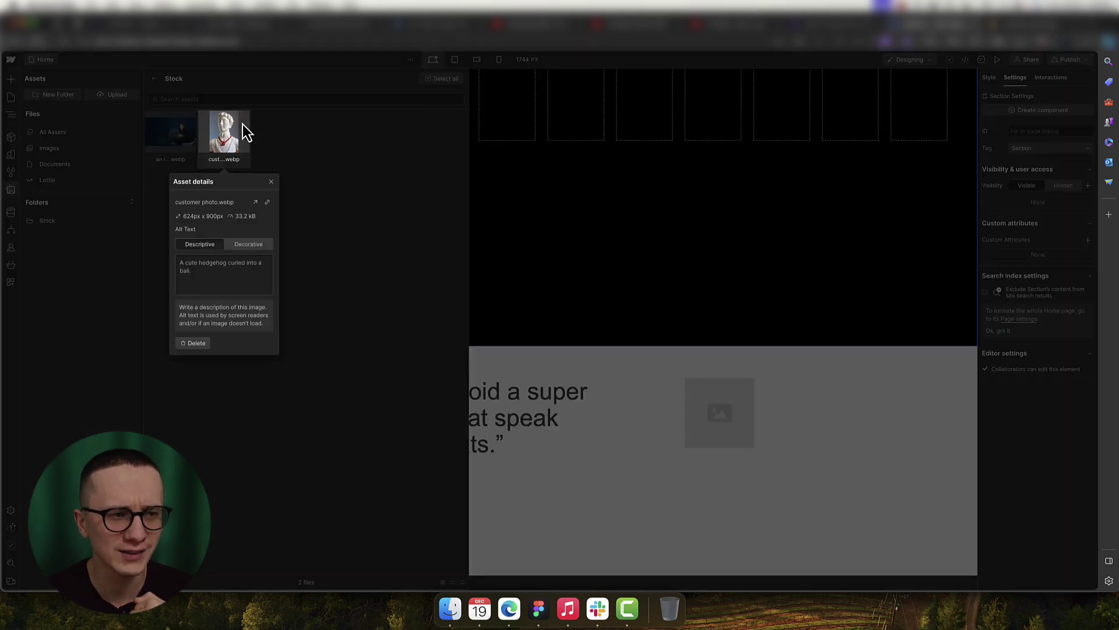
{"action": "left_click", "coordinate": [191, 265]}
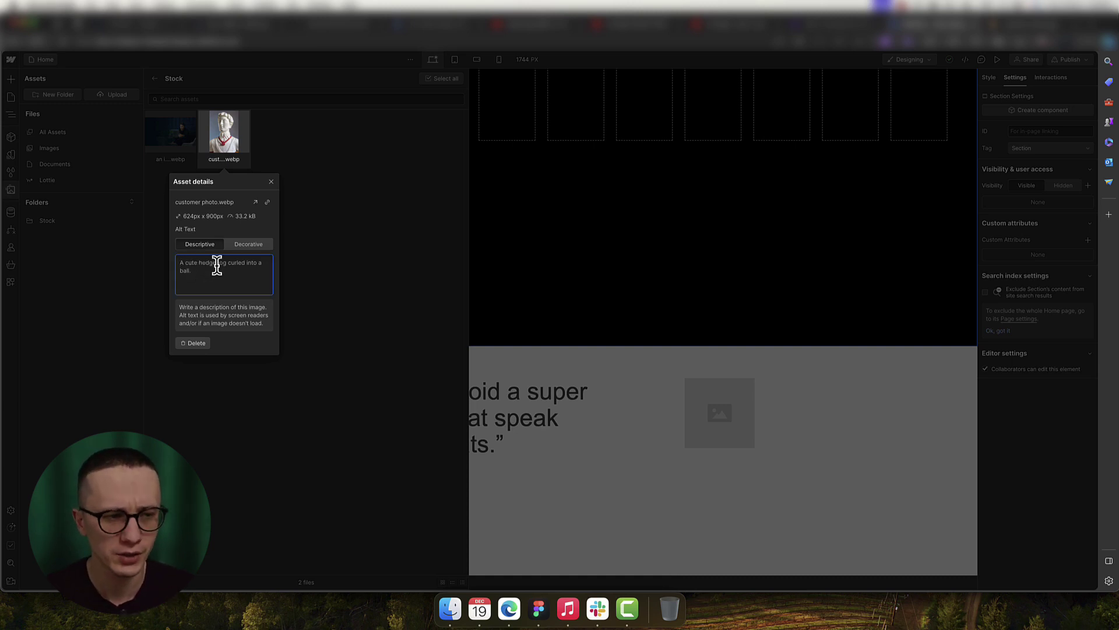
{"action": "type", "text": "A photo of our customer"}
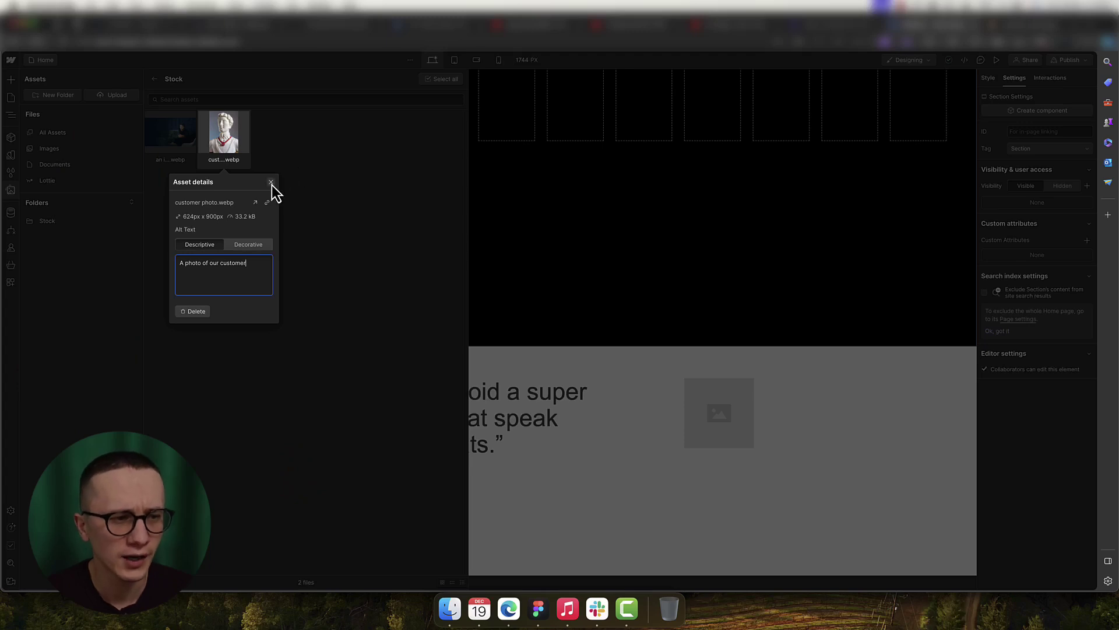
{"action": "left_click", "coordinate": [271, 183]}
{"action": "left_click", "coordinate": [186, 138]}
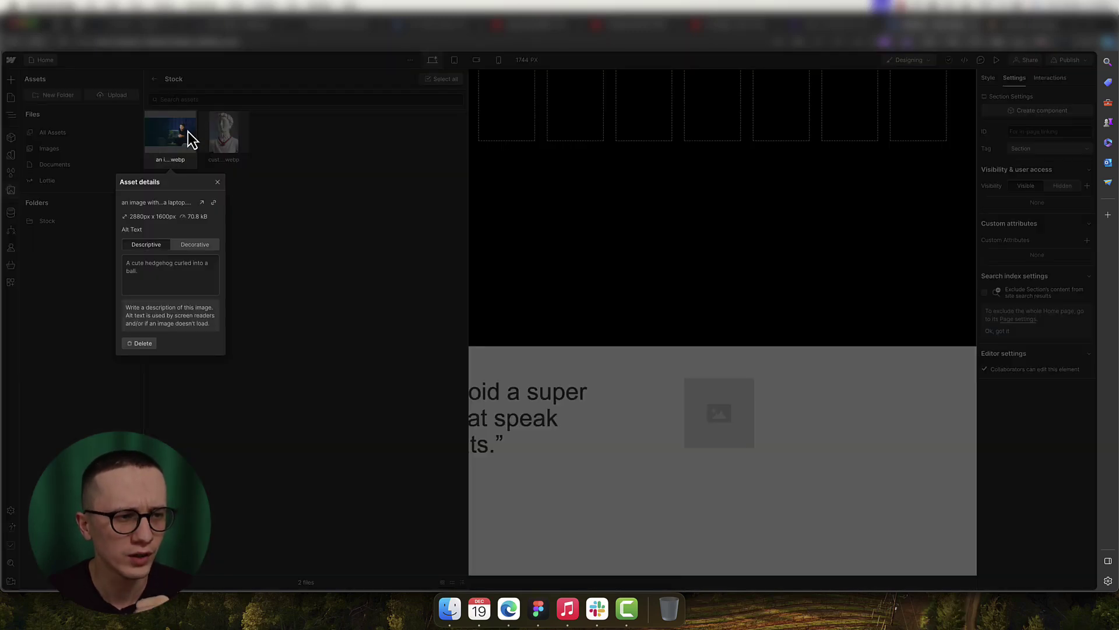
{"action": "left_click", "coordinate": [231, 210]}
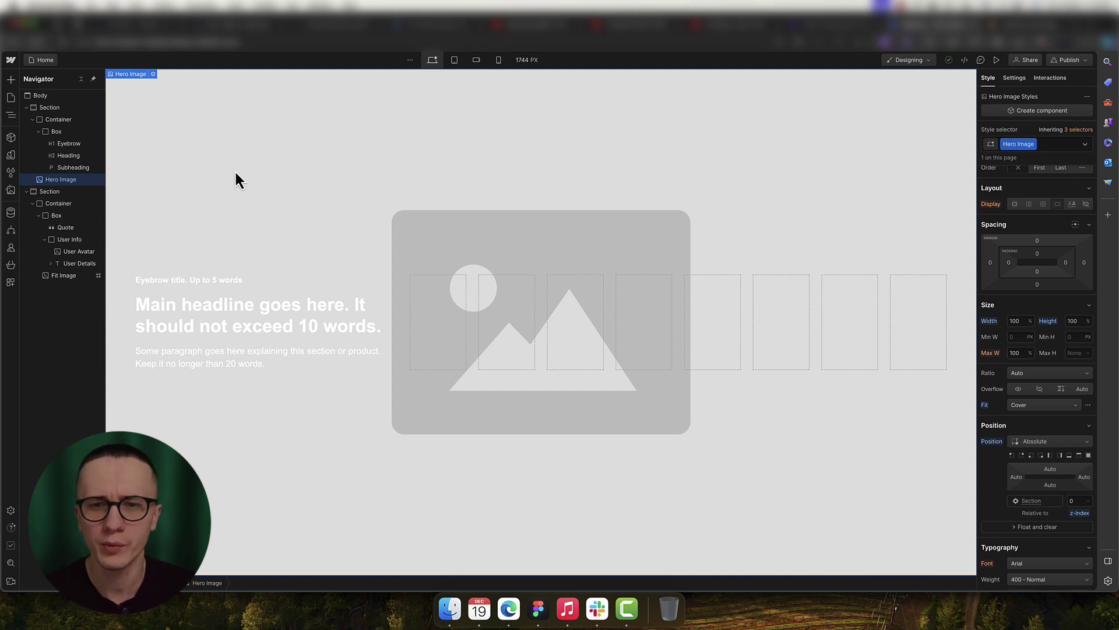
Open Image Settings for the Hero Image, which still shows placeholder.svg.
{"action": "left_click", "coordinate": [1015, 78]}
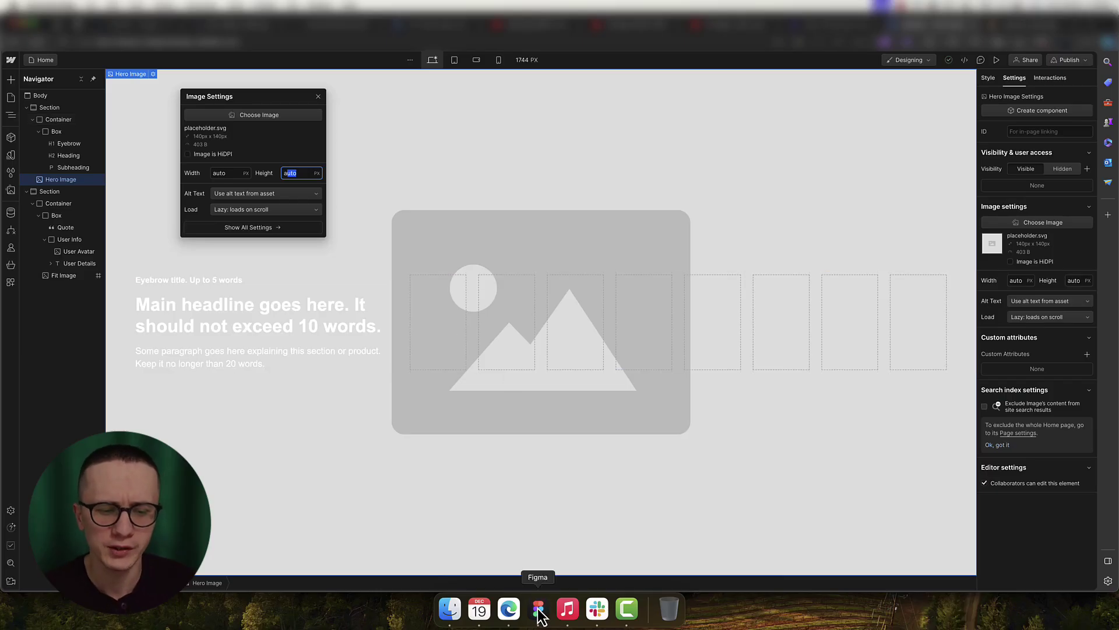
In Figma, select the laptop image frame and confirm it measures 1440 × 800.
{"action": "left_click", "coordinate": [538, 609]}
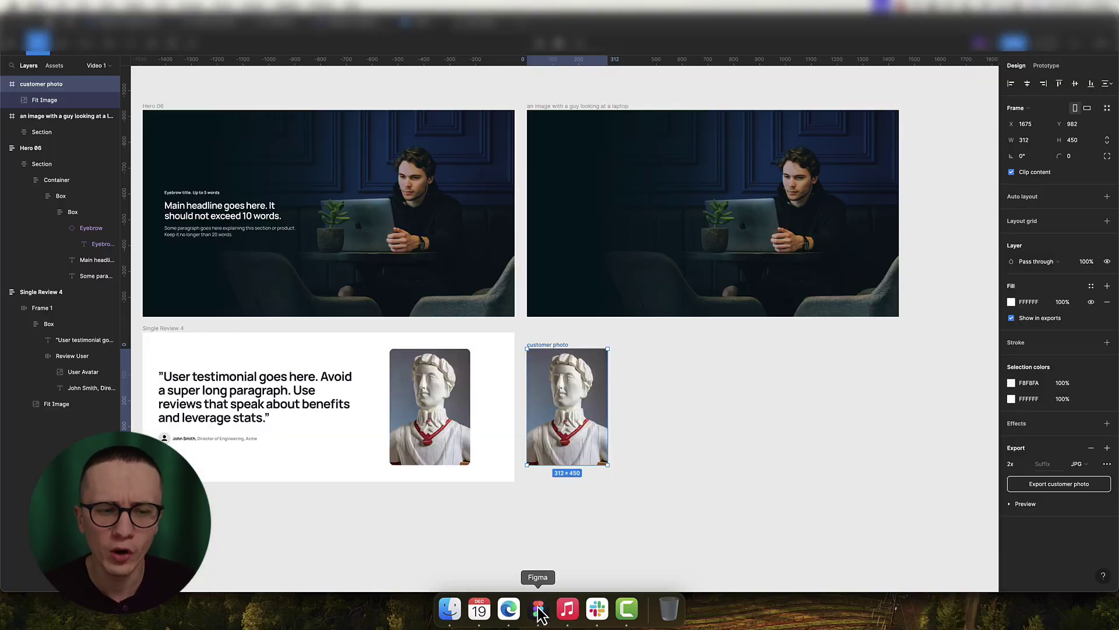
{"action": "left_click", "coordinate": [566, 252]}
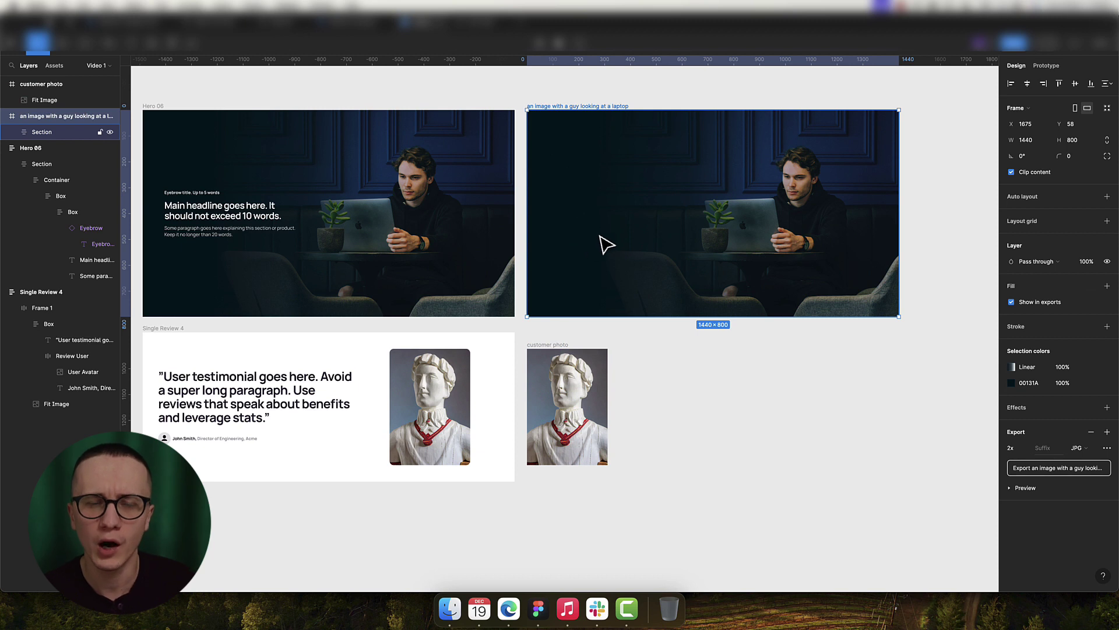
{"action": "left_click", "coordinate": [1032, 141]}
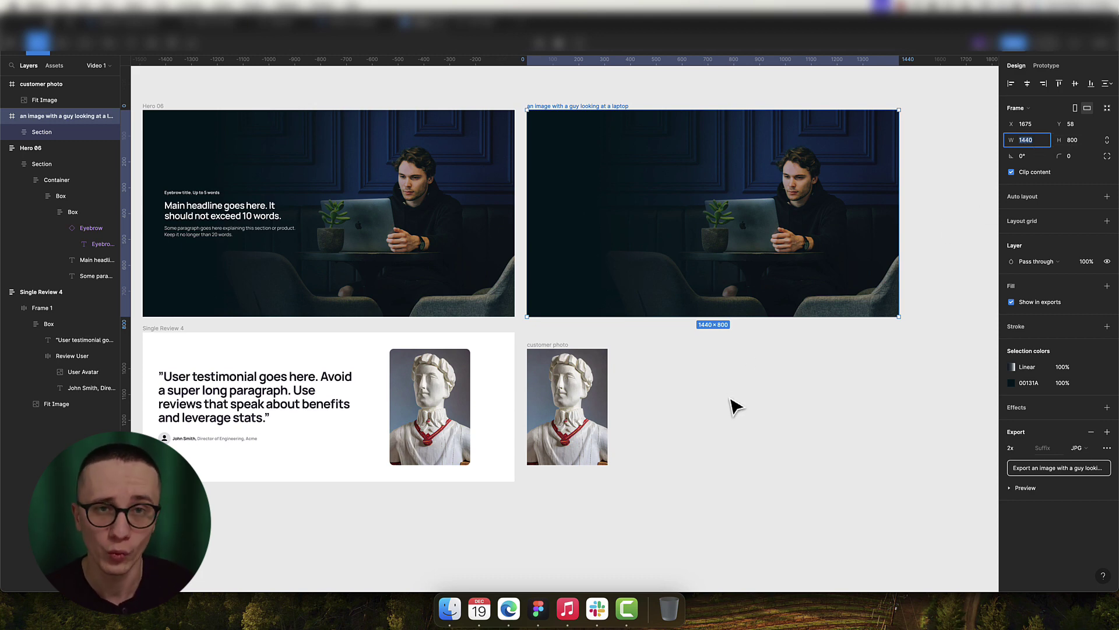
Size the Webflow hero image to 1440 × 800 px and review its Load option.
{"action": "left_click", "coordinate": [510, 610]}
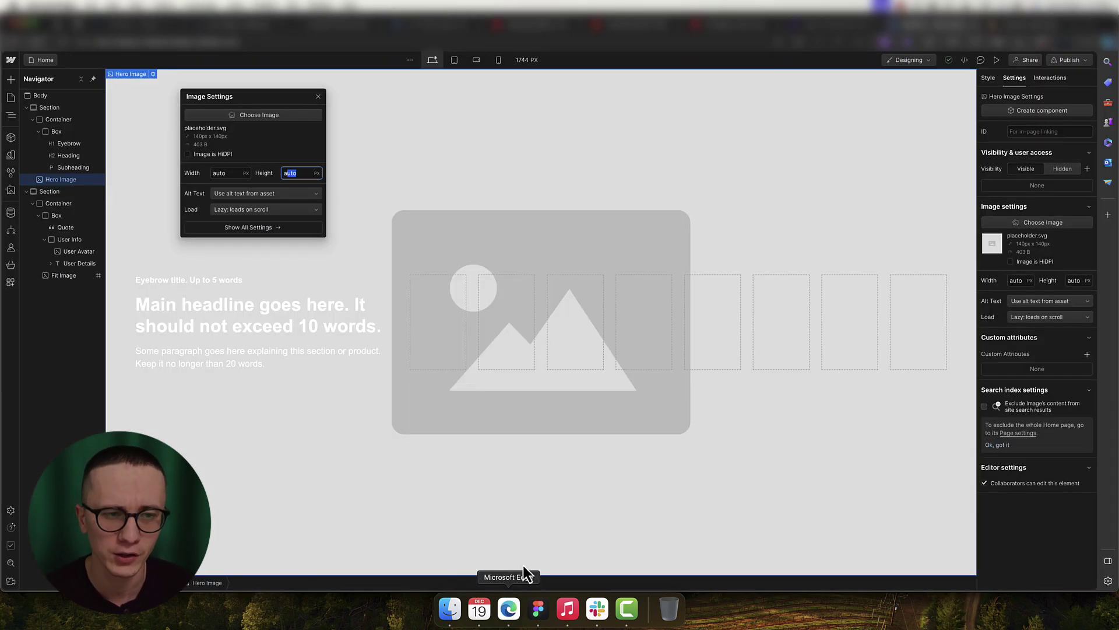
{"action": "left_click", "coordinate": [231, 173]}
{"action": "left_click_drag", "start_coordinate": [236, 173], "coordinate": [209, 173]}
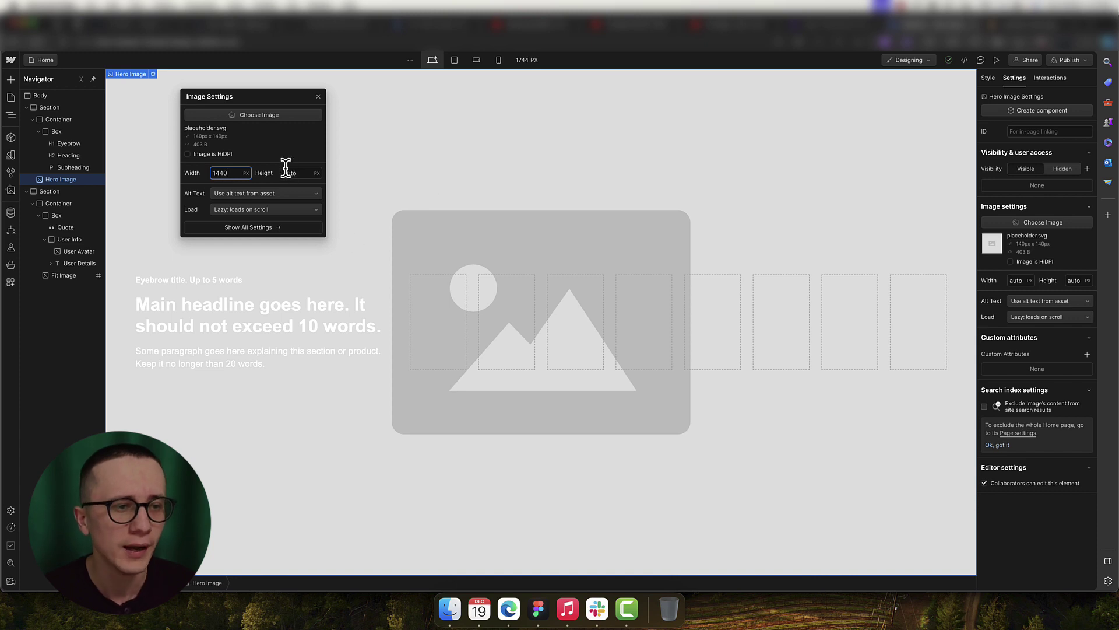
{"action": "left_click", "coordinate": [306, 172]}
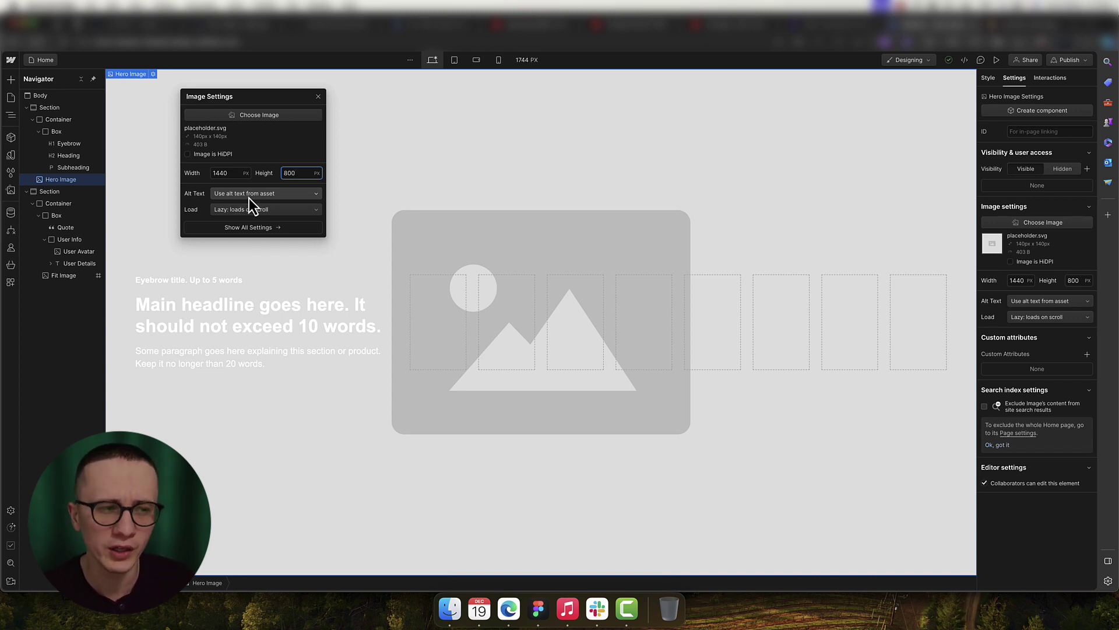
{"action": "left_click", "coordinate": [236, 211]}
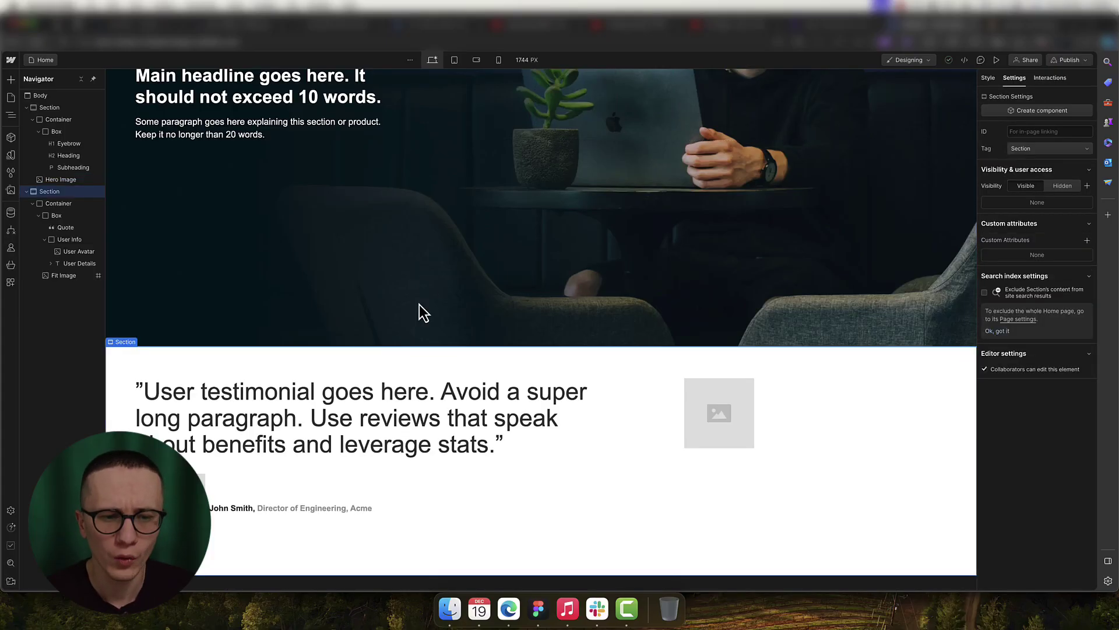
Fill the testimonial's Fit Image with the statue photo cust...webp from Assets.
{"action": "left_click", "coordinate": [705, 436]}
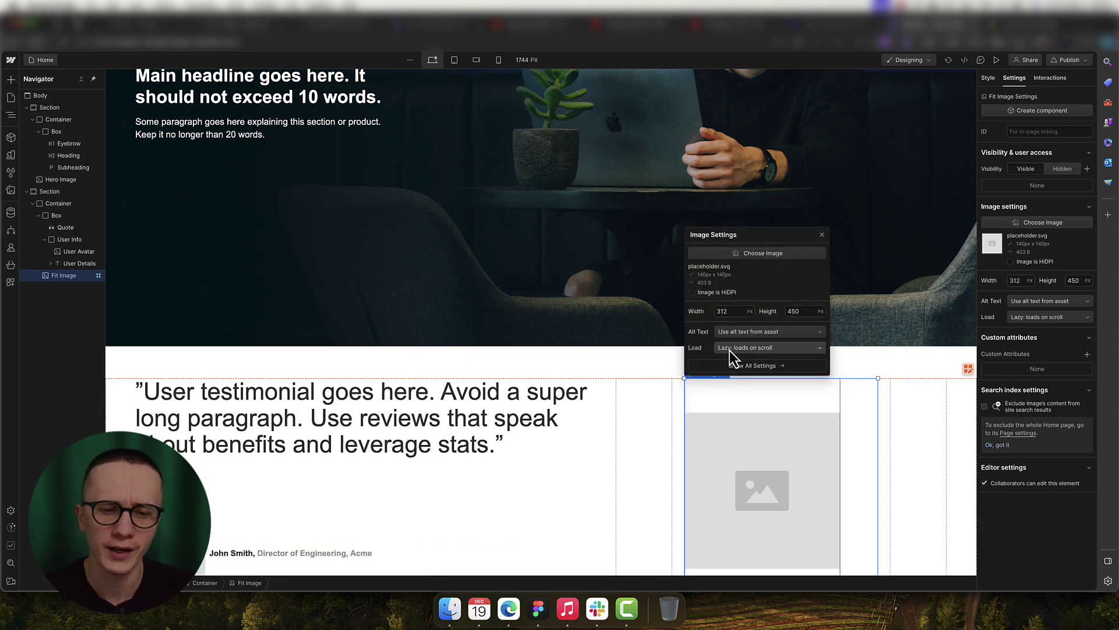
{"action": "left_click", "coordinate": [763, 254]}
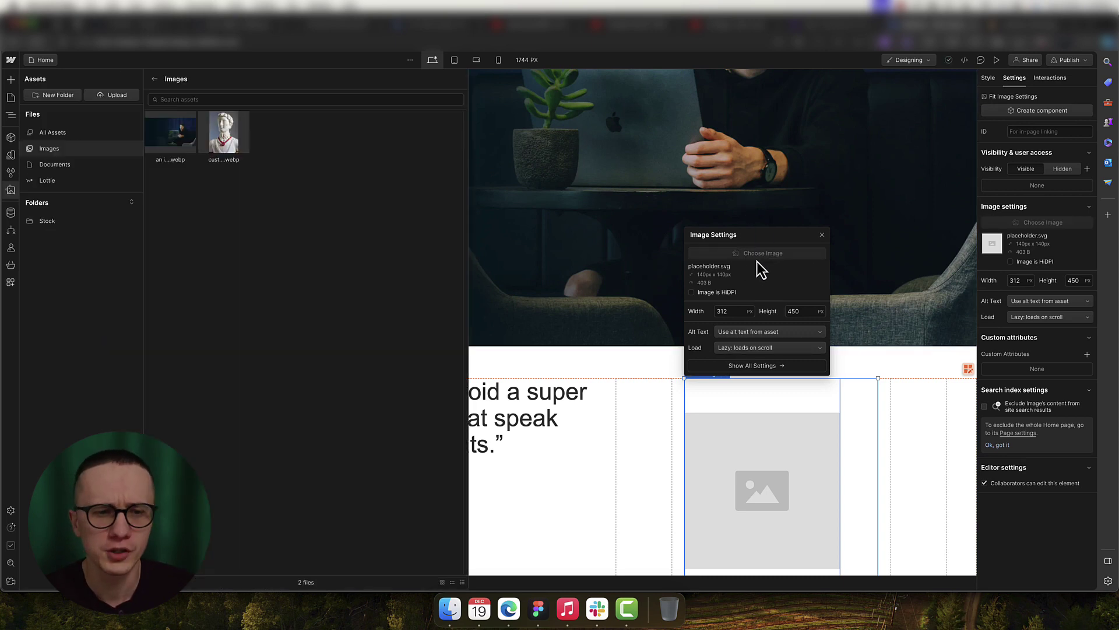
{"action": "left_click", "coordinate": [231, 146]}
{"action": "scroll", "coordinate": [744, 275], "scroll_direction": "down", "scroll_amount": 2}
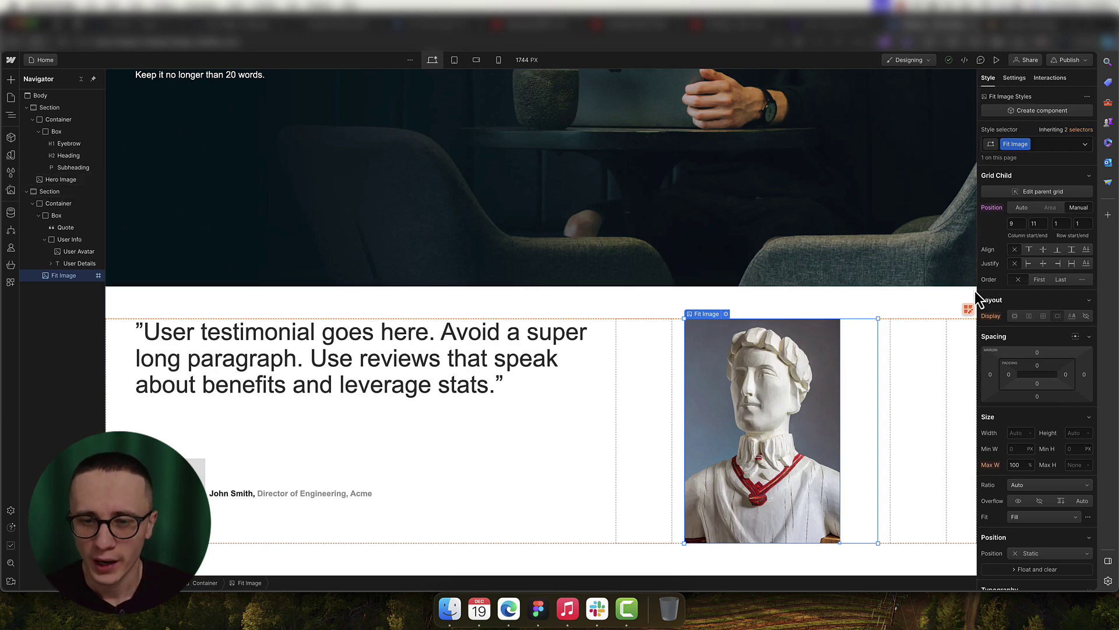
Narrow the canvas width twice to confirm the auto-height statue image scales down.
{"action": "left_click_drag", "start_coordinate": [975, 292], "coordinate": [945, 310]}
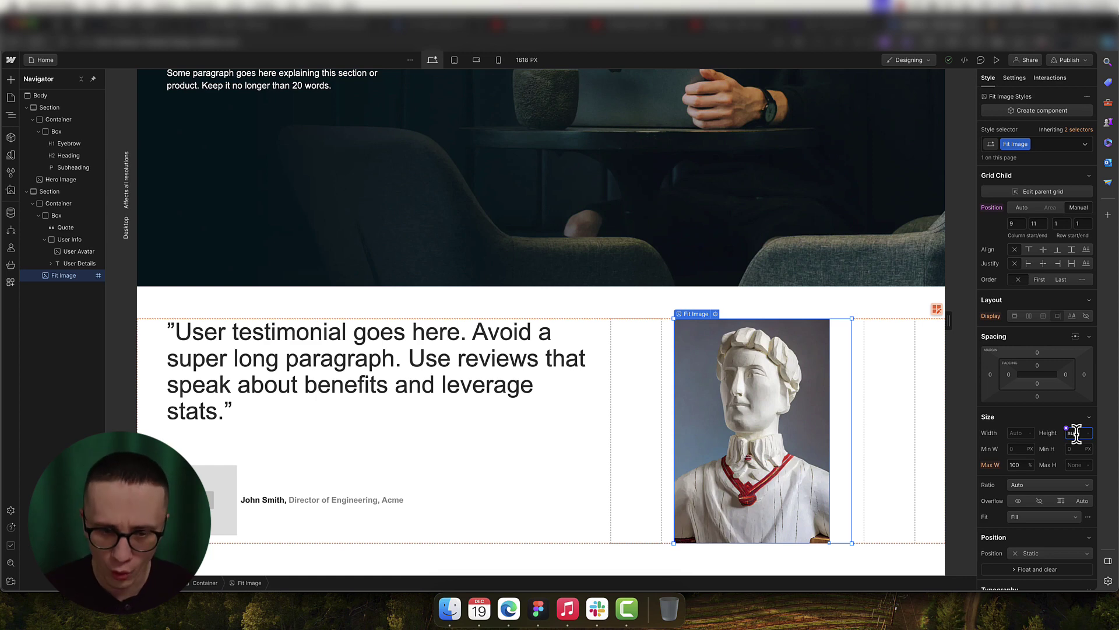
{"action": "left_click_drag", "start_coordinate": [948, 320], "coordinate": [918, 332]}
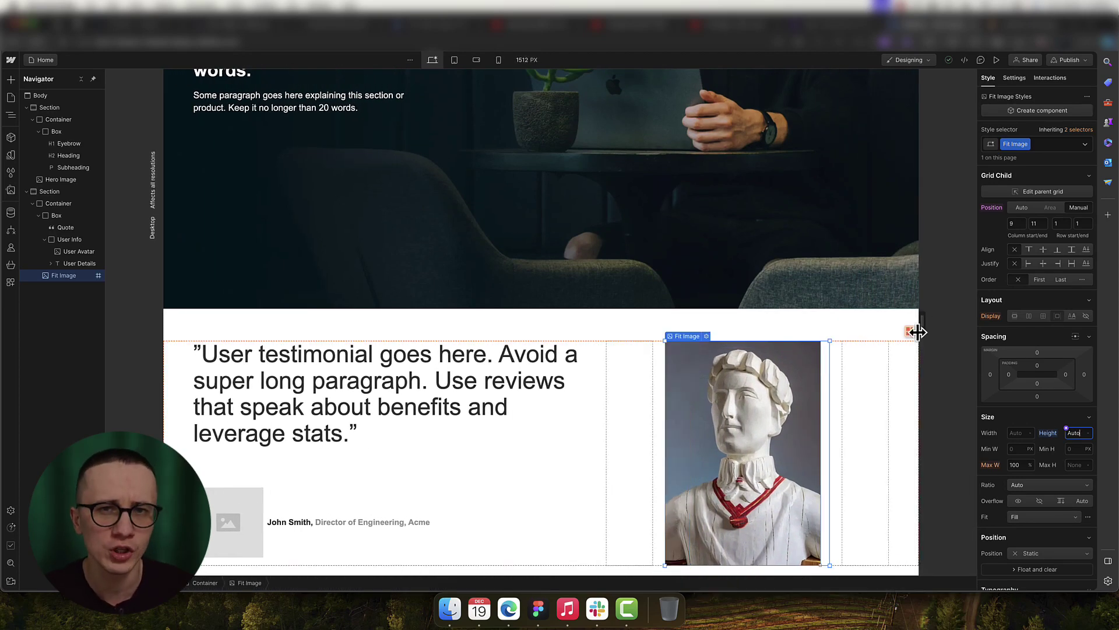